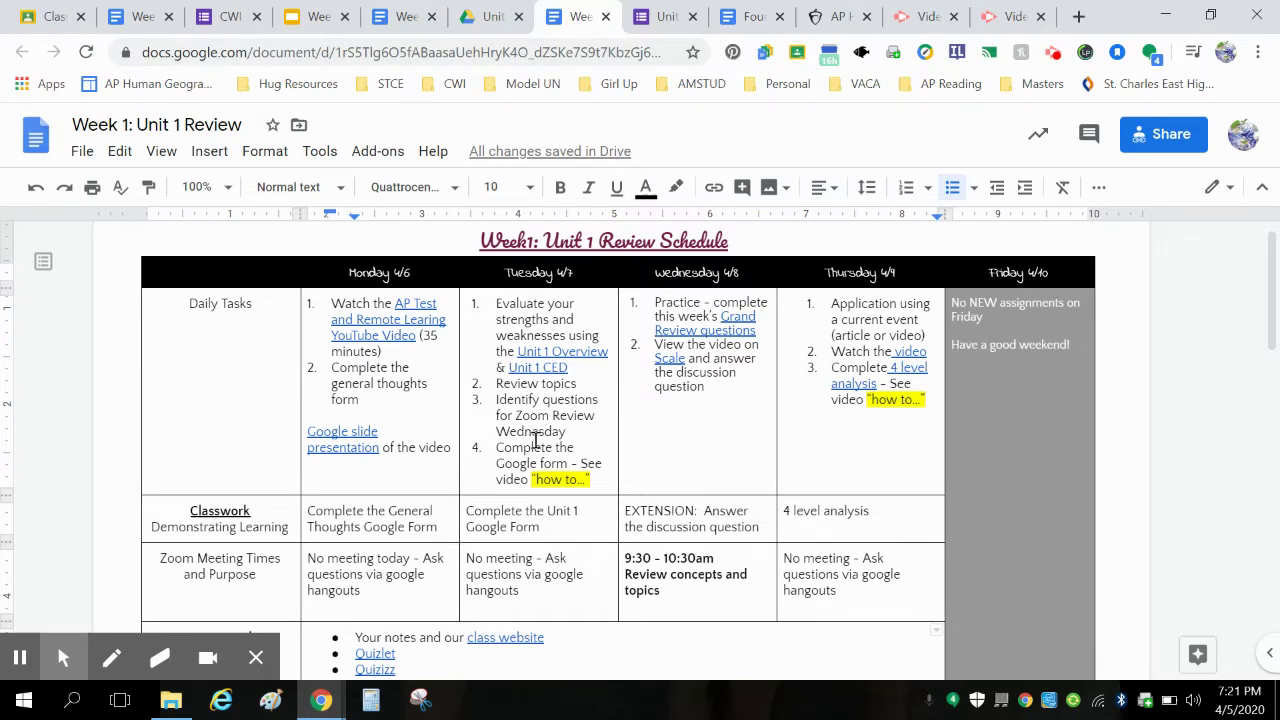
# Highlight Tuesday's Google form task in the Week 1 schedule, and switch to the Unit 1 Learning Target Check-IN form
pyautogui.moveTo(497, 447); pyautogui.dragTo(603, 486)
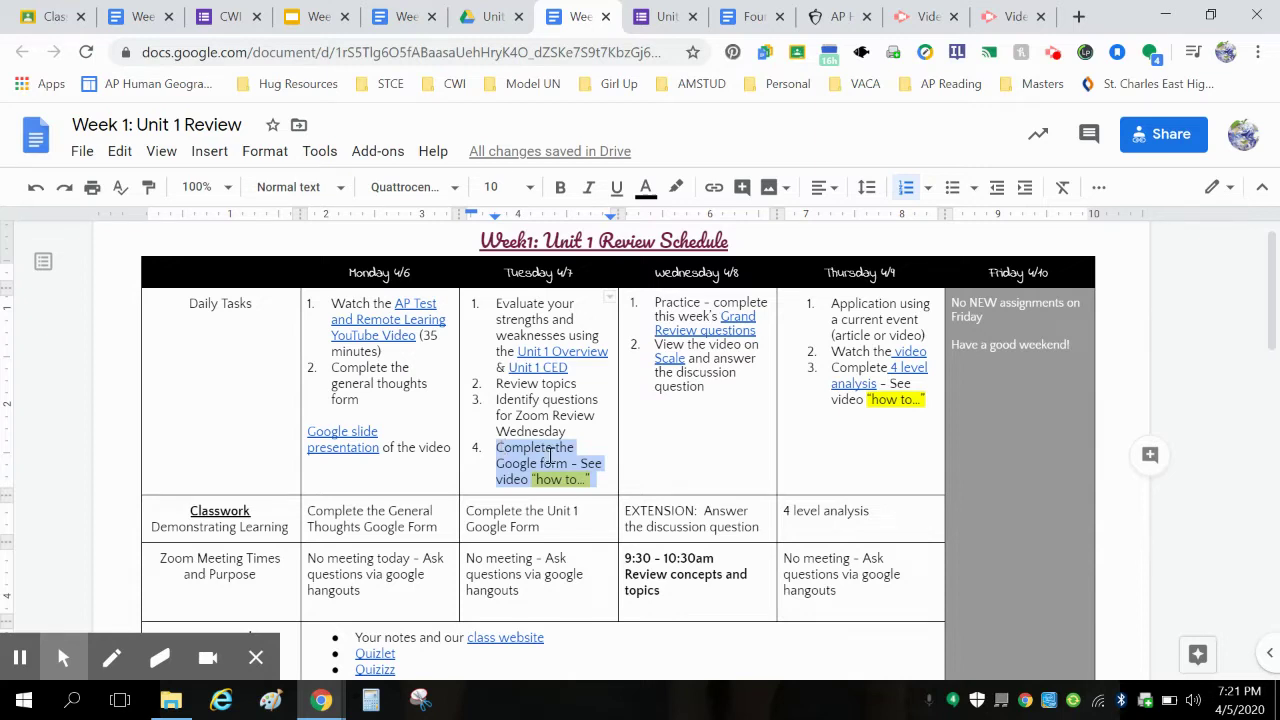
pyautogui.click(604, 479)
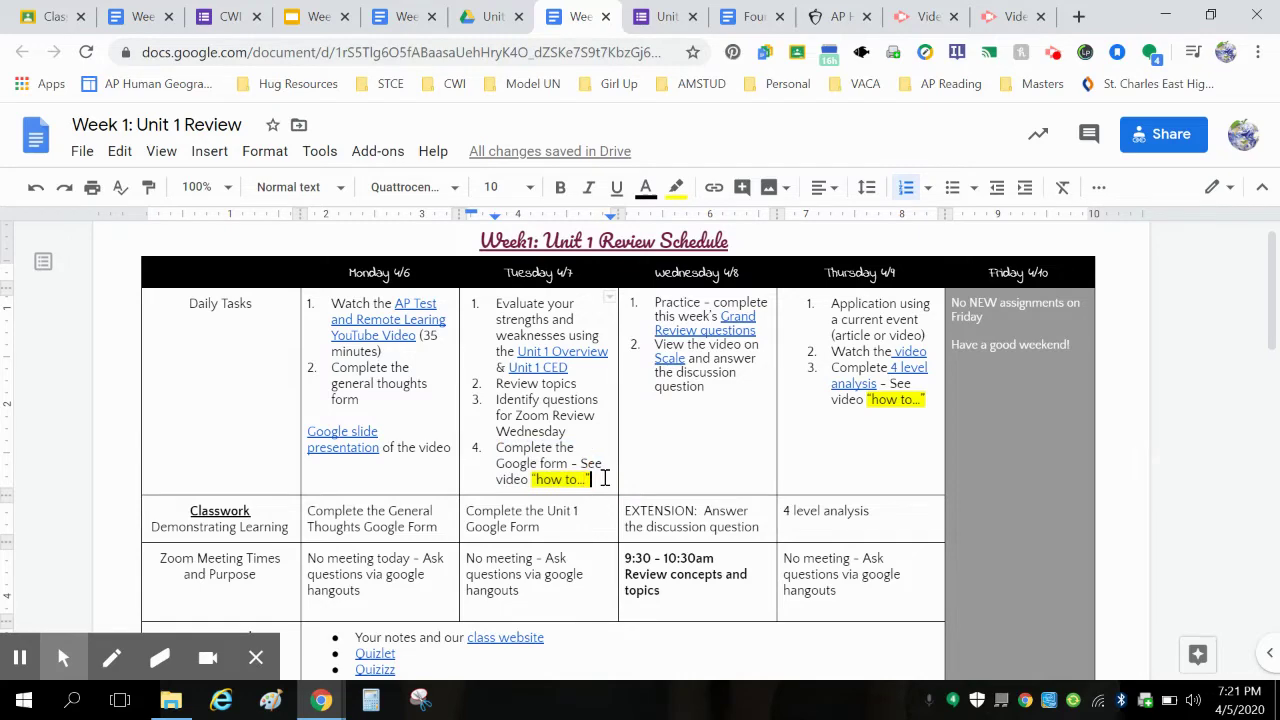
pyautogui.click(663, 17)
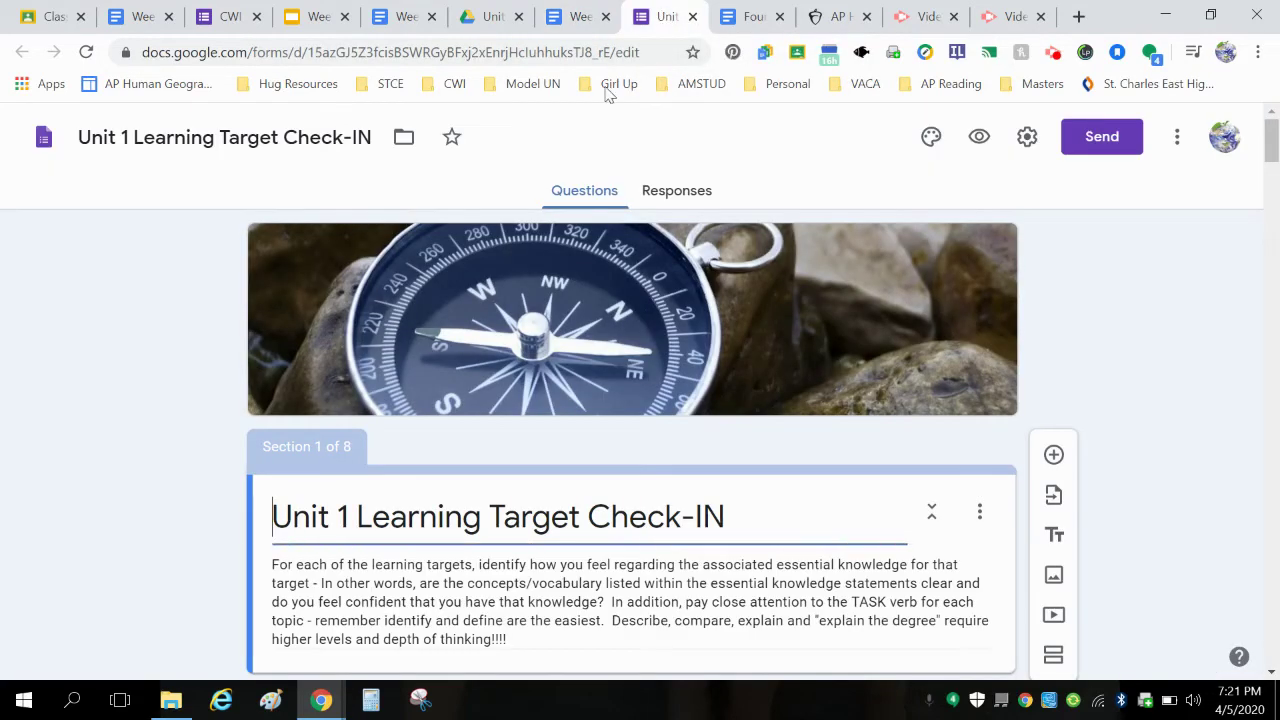
pyautogui.click(978, 137)
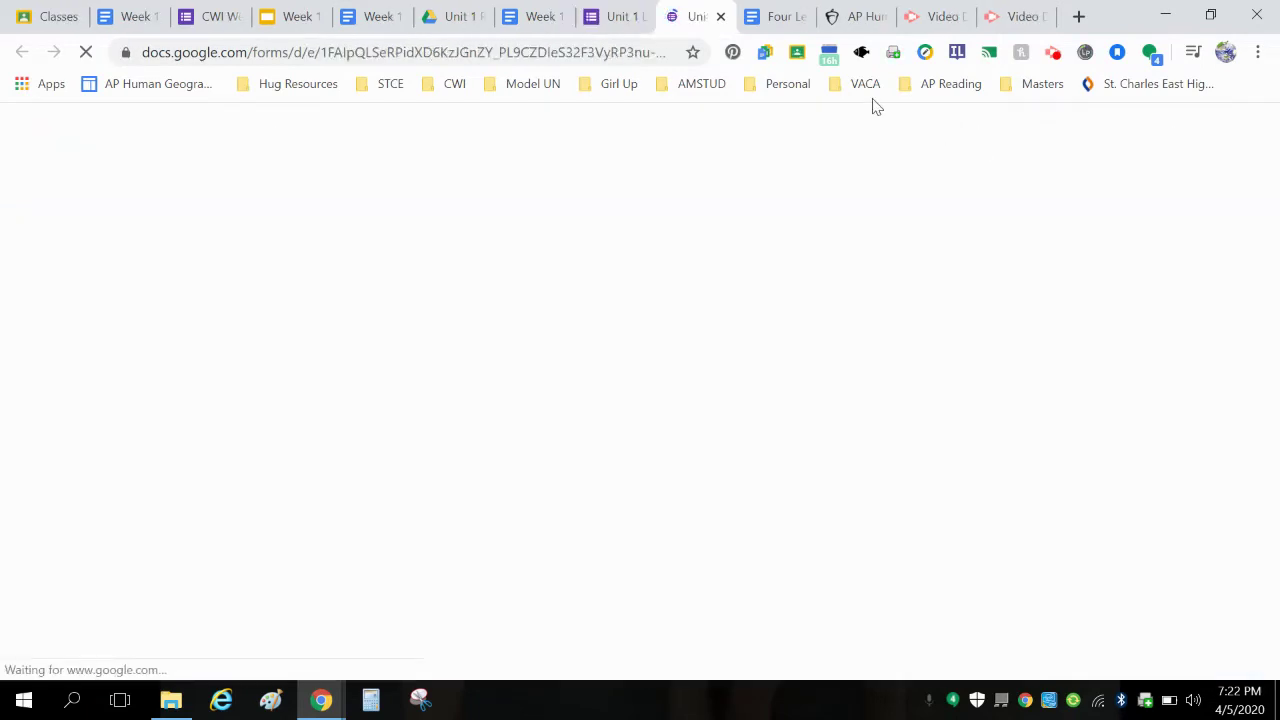
pyautogui.click(720, 16)
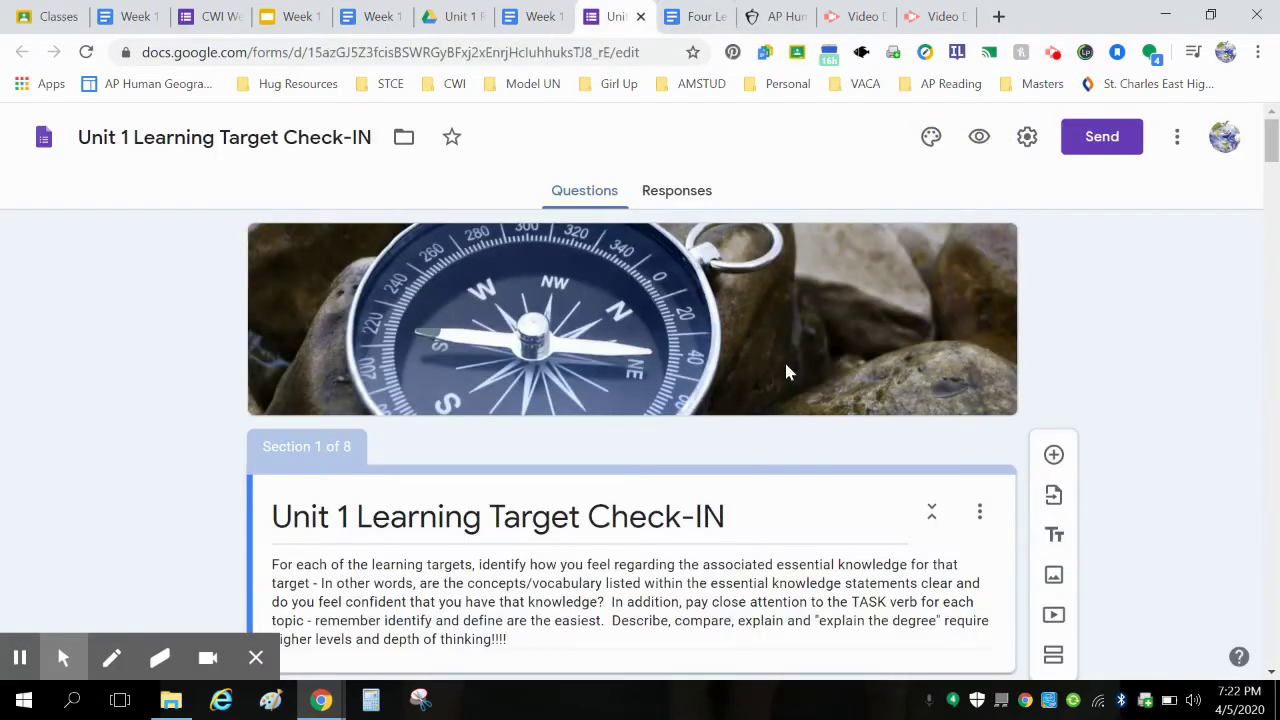
# Read the form's introductory instructions and name question, continuing to the Topic 1.1 section heading
pyautogui.scroll(-2, 784, 359)
pyautogui.scroll(2, 784, 359)
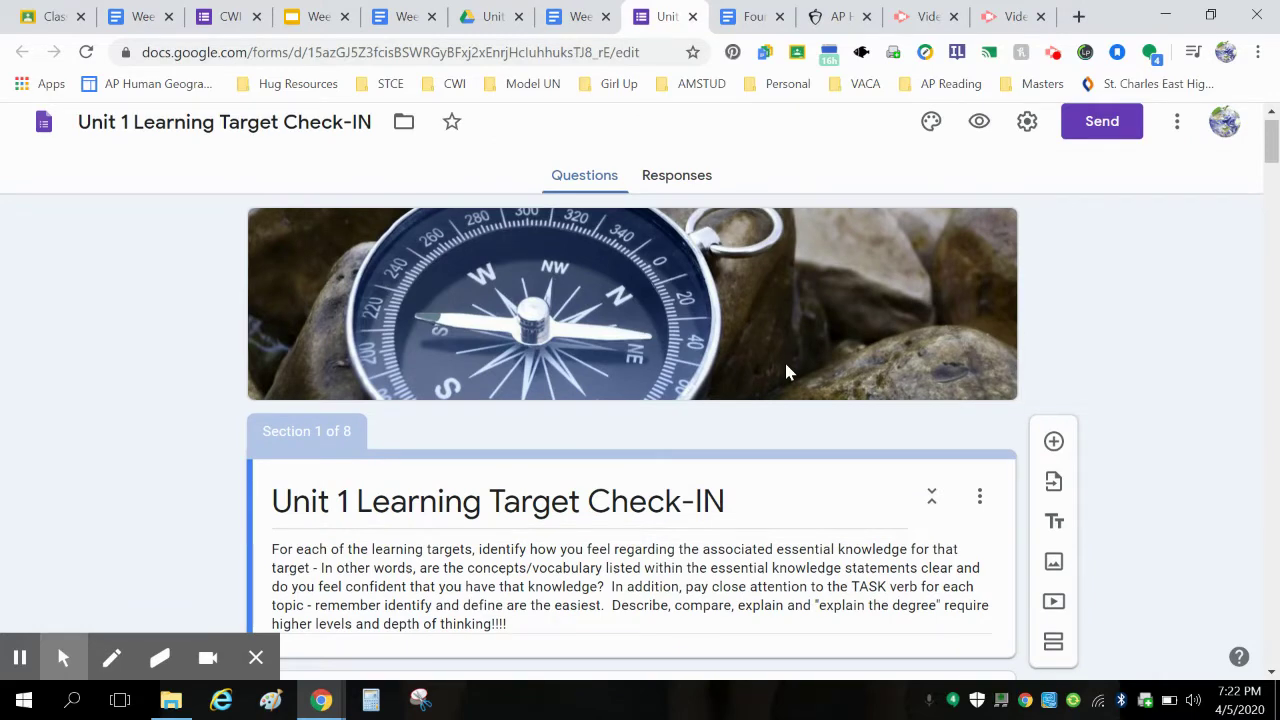
pyautogui.scroll(-3, 784, 372)
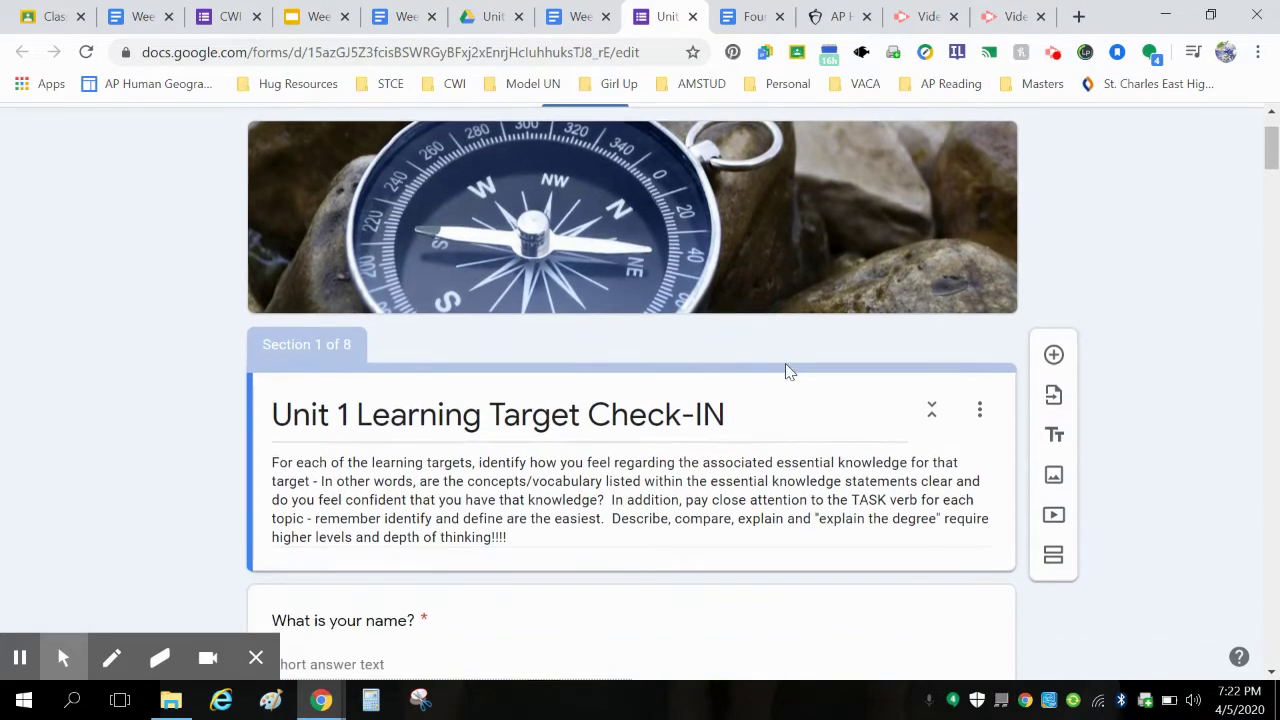
pyautogui.scroll(-2, 786, 372)
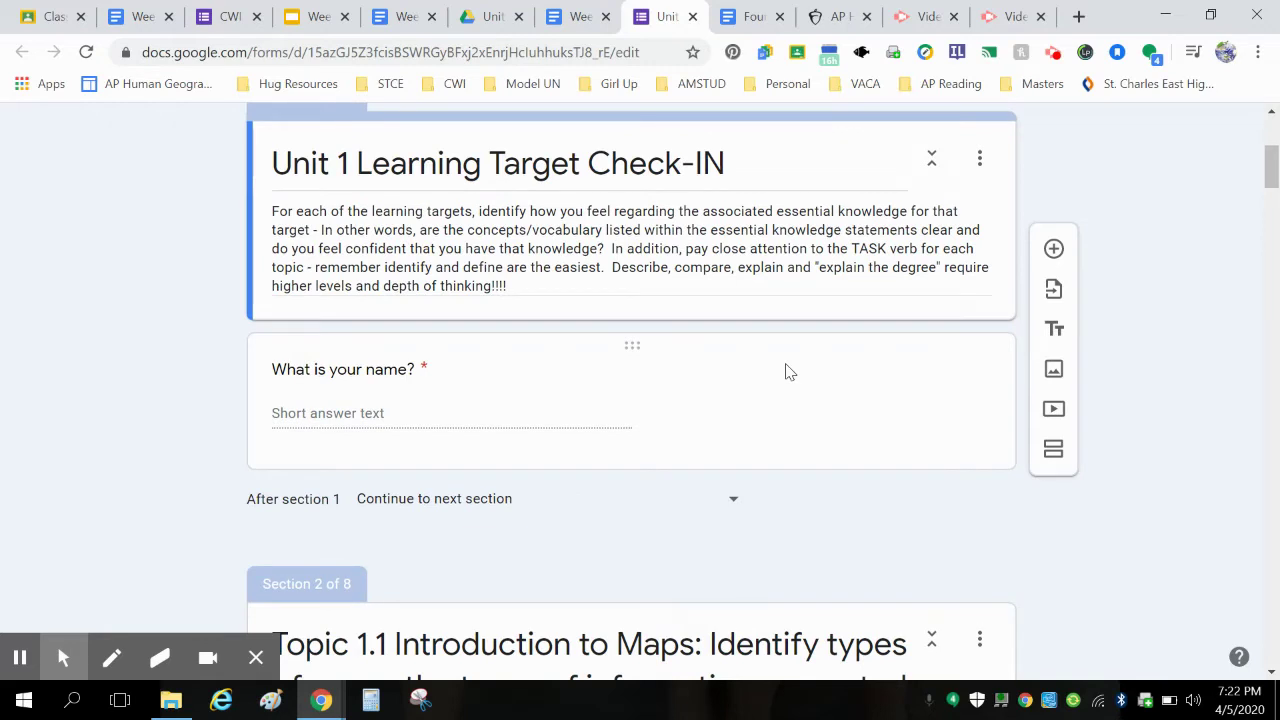
pyautogui.scroll(-1, 790, 372)
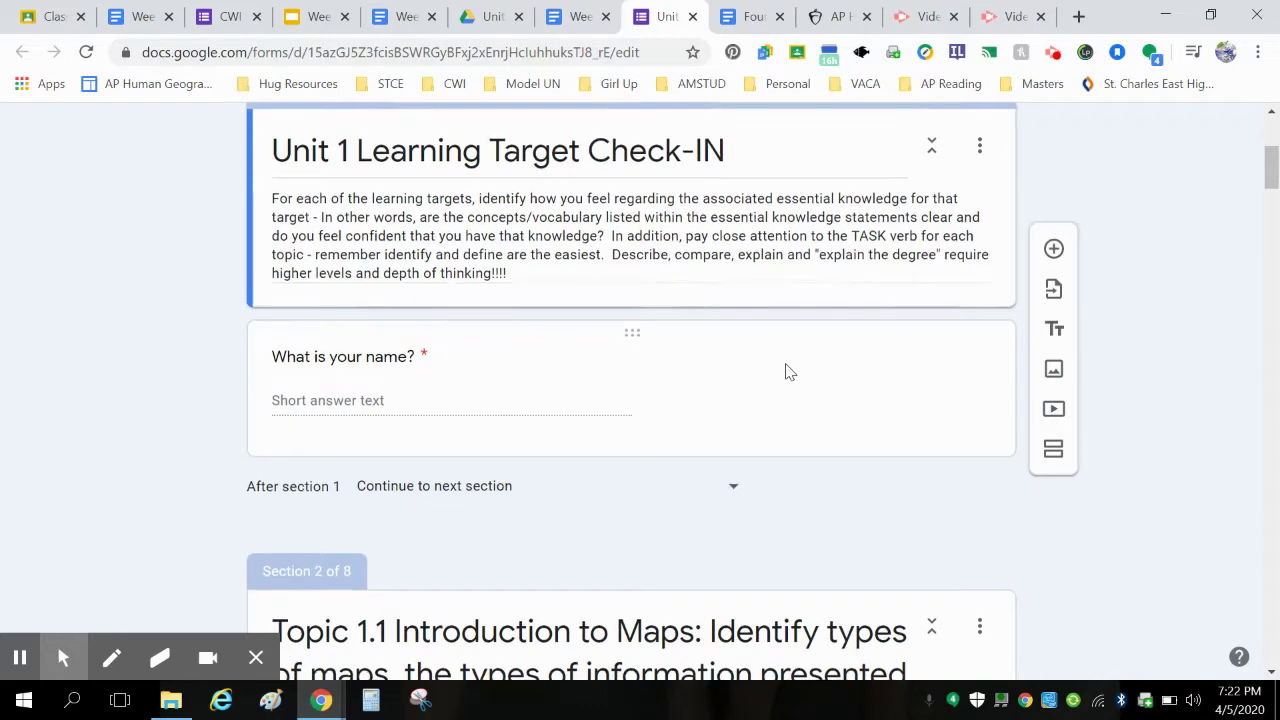
pyautogui.scroll(-1, 790, 372)
pyautogui.scroll(-1, 790, 372)
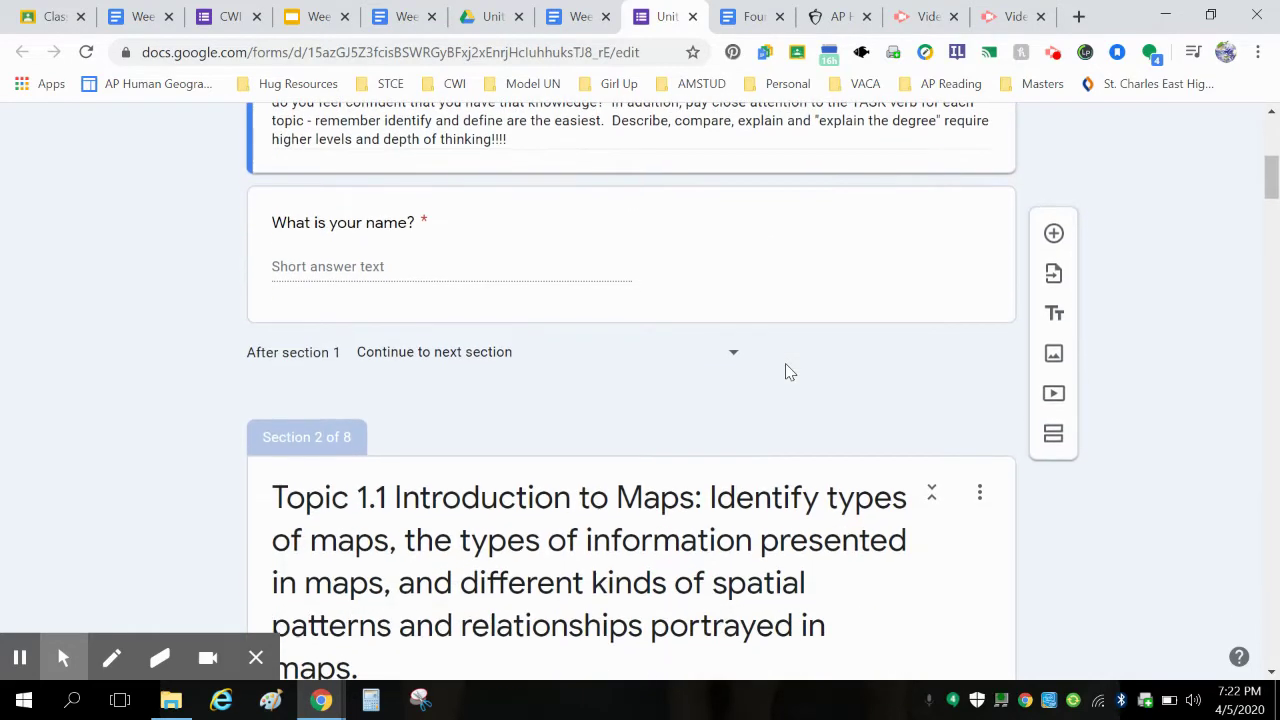
pyautogui.scroll(-4, 786, 372)
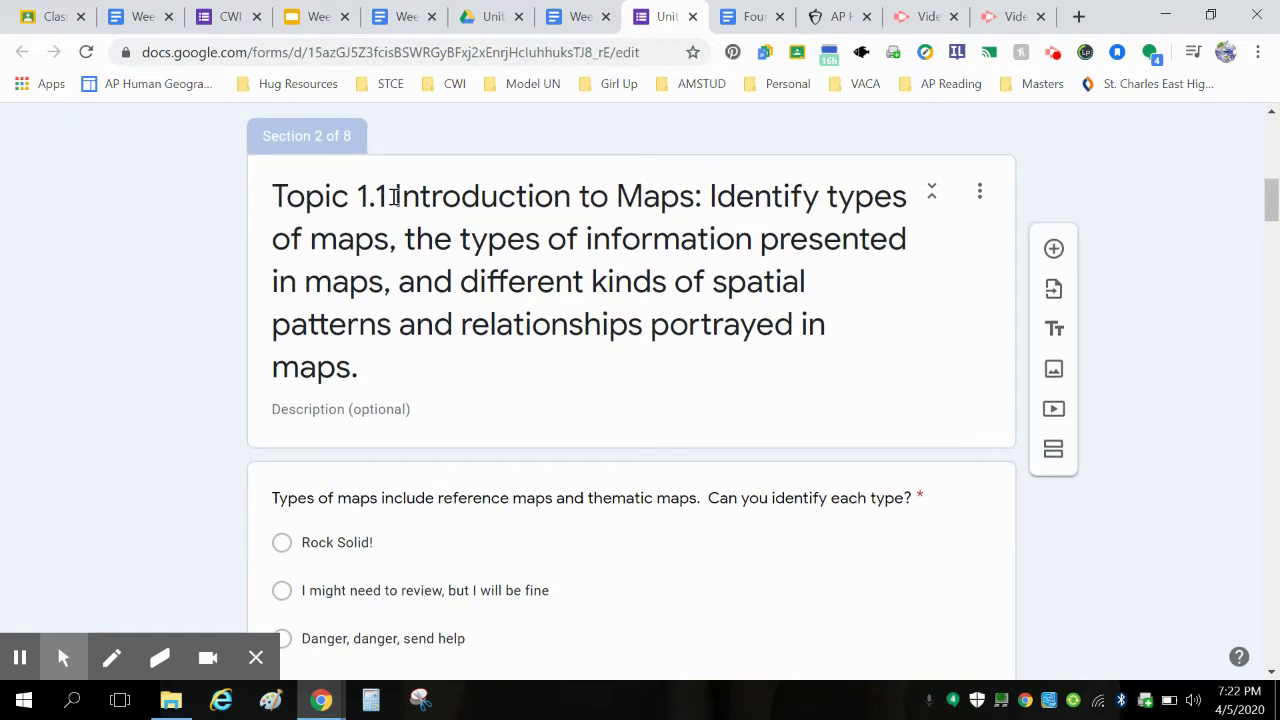
# Highlight the Topic 1.1 Introduction to Maps title and its task verb "Identify"
pyautogui.tripleClick(425, 200)
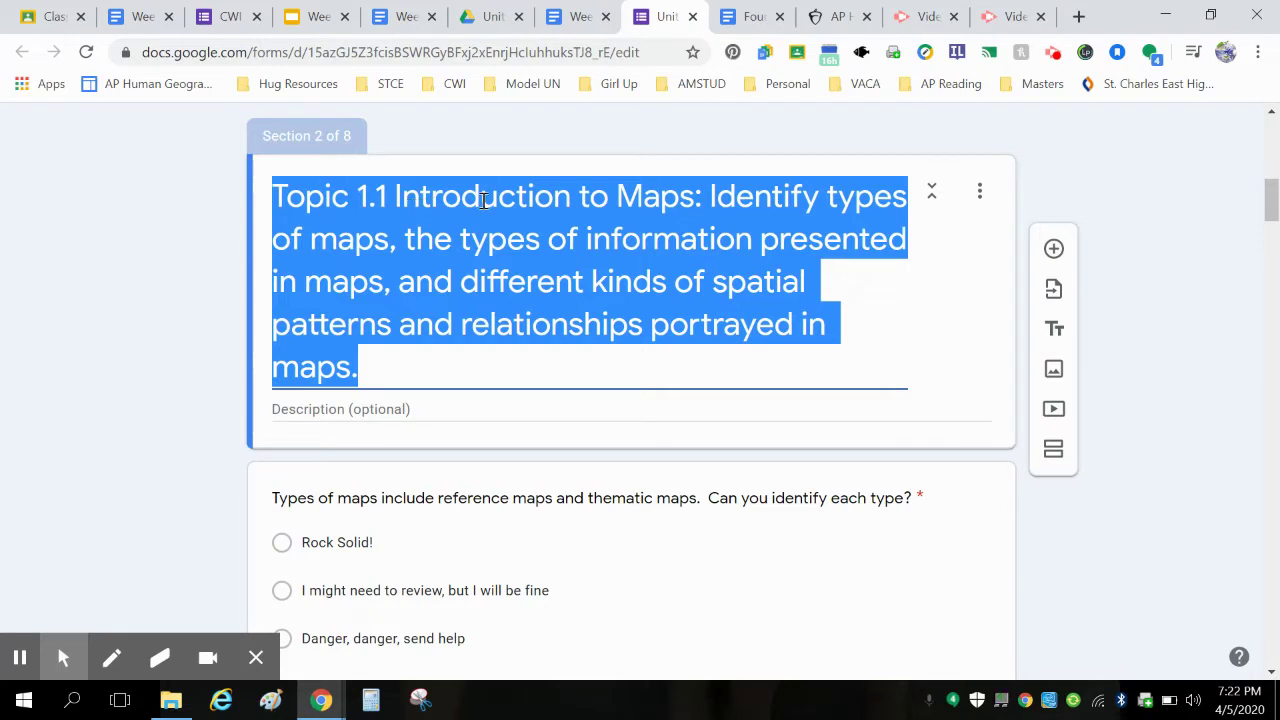
pyautogui.click(709, 198)
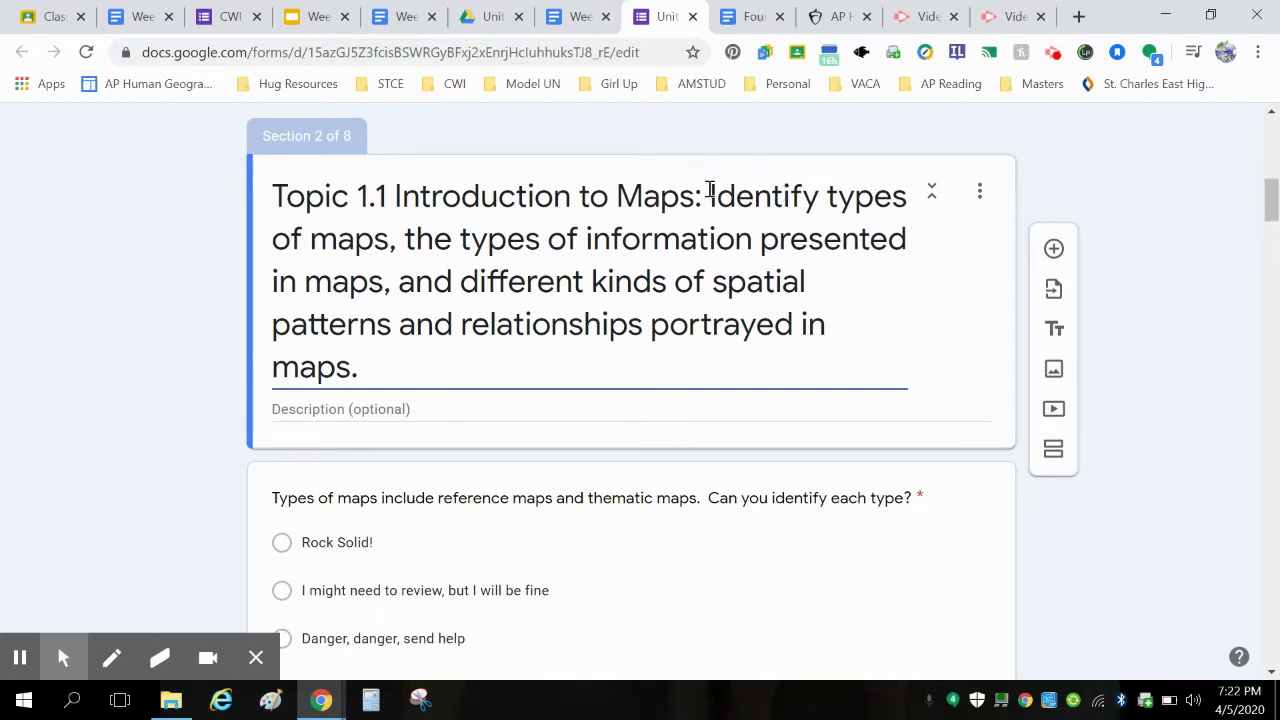
pyautogui.moveTo(709, 197); pyautogui.dragTo(820, 193)
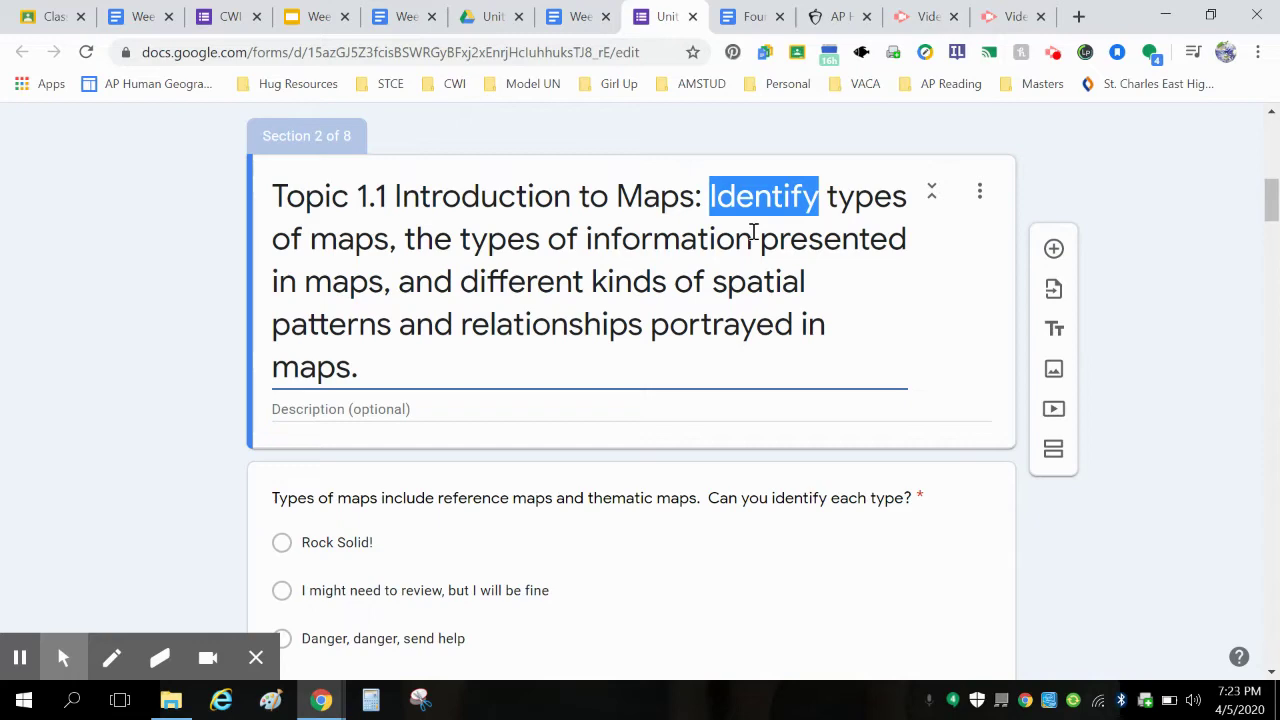
pyautogui.click(742, 312)
# Examine the Topic 1.1 learning target and the confidence-level answer choices under its map types and spatial patterns questions
pyautogui.scroll(-1, 741, 305)
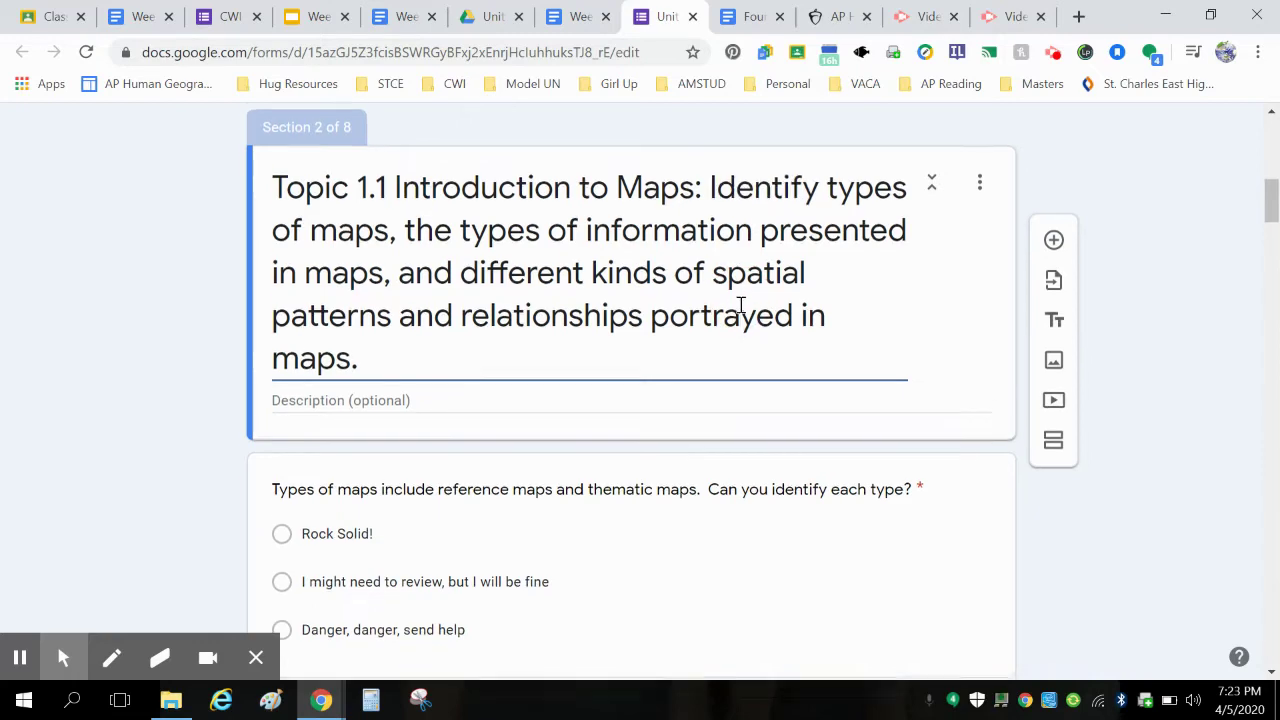
pyautogui.scroll(-1, 741, 305)
pyautogui.scroll(1, 741, 305)
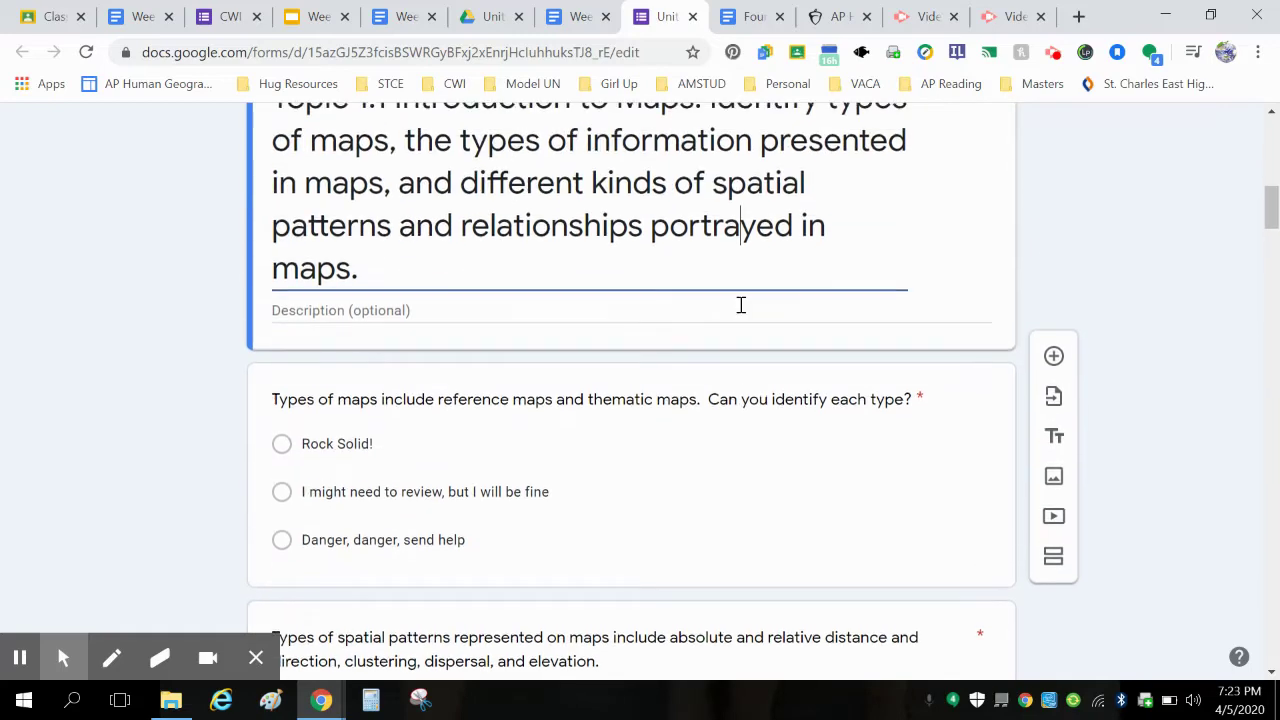
pyautogui.scroll(-1, 741, 305)
pyautogui.scroll(1, 741, 305)
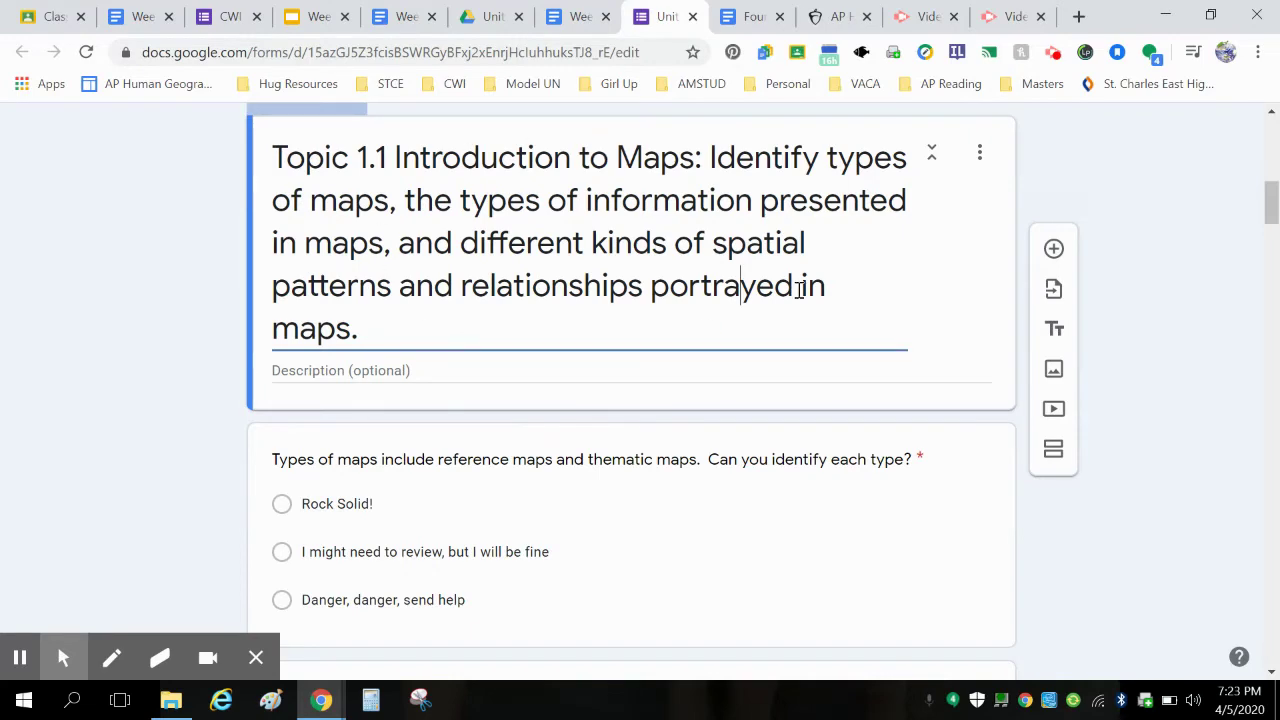
pyautogui.scroll(-2, 800, 290)
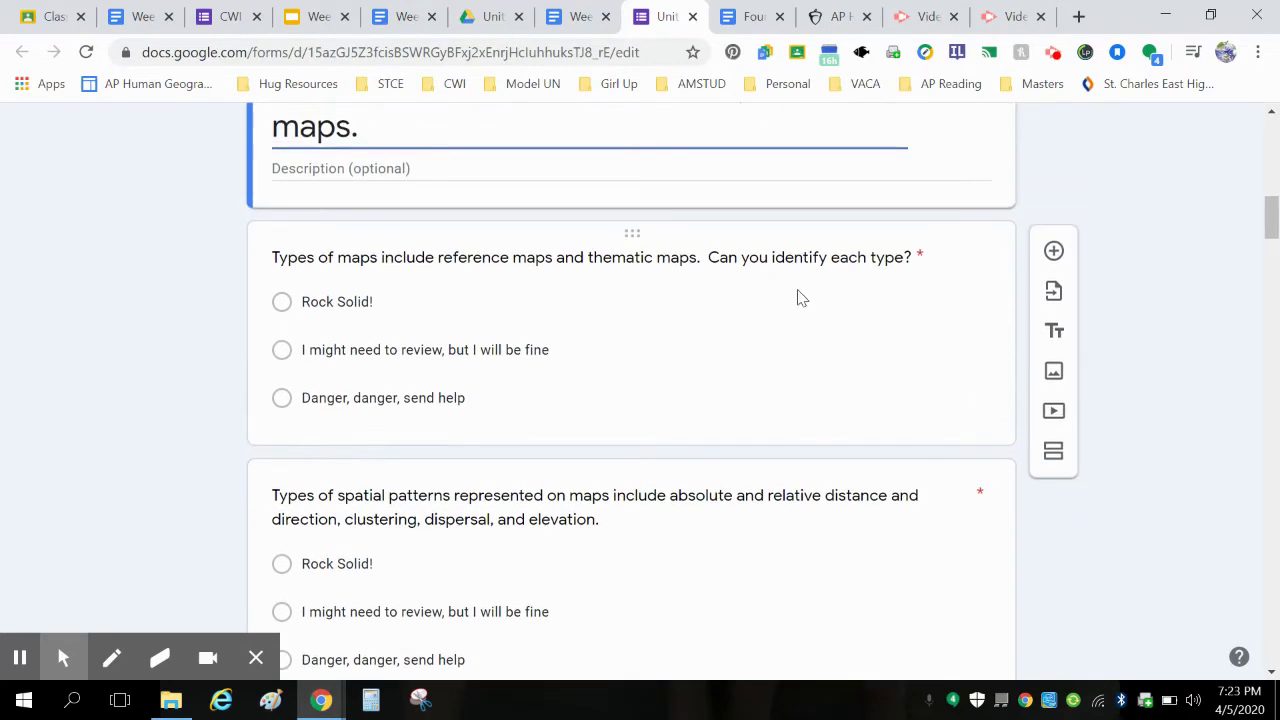
pyautogui.scroll(2, 408, 288)
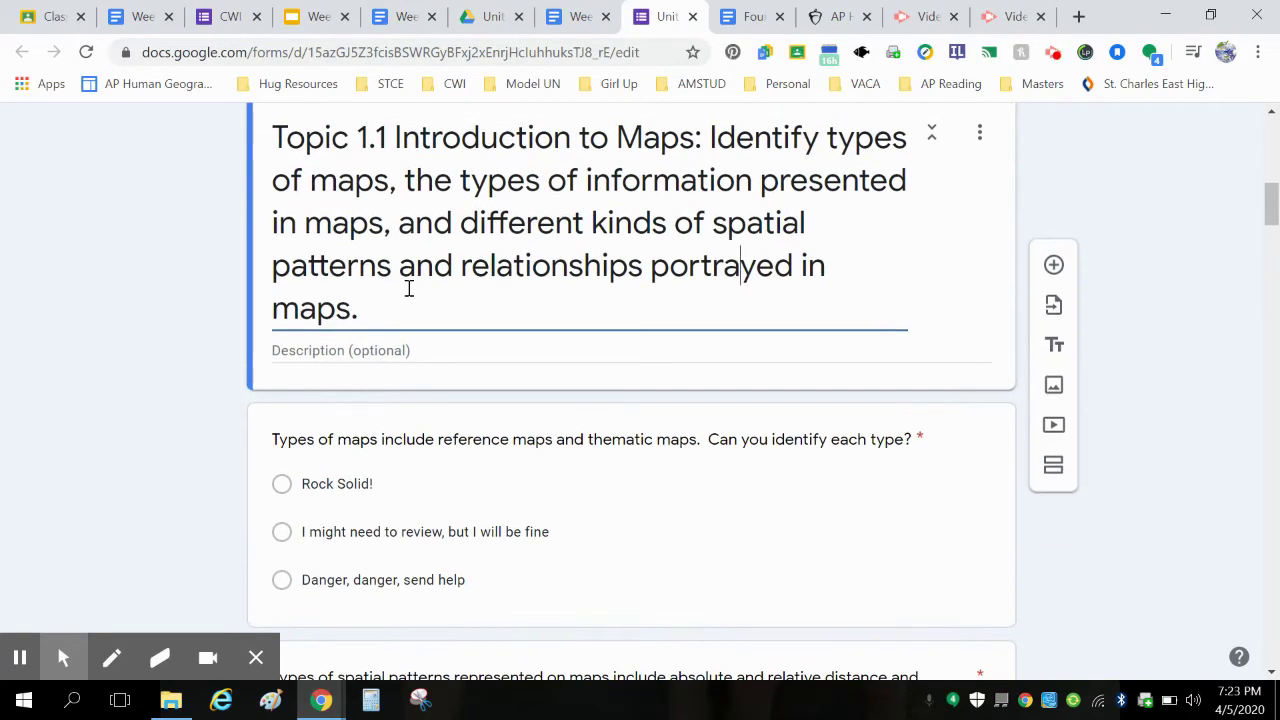
pyautogui.scroll(-1, 517, 386)
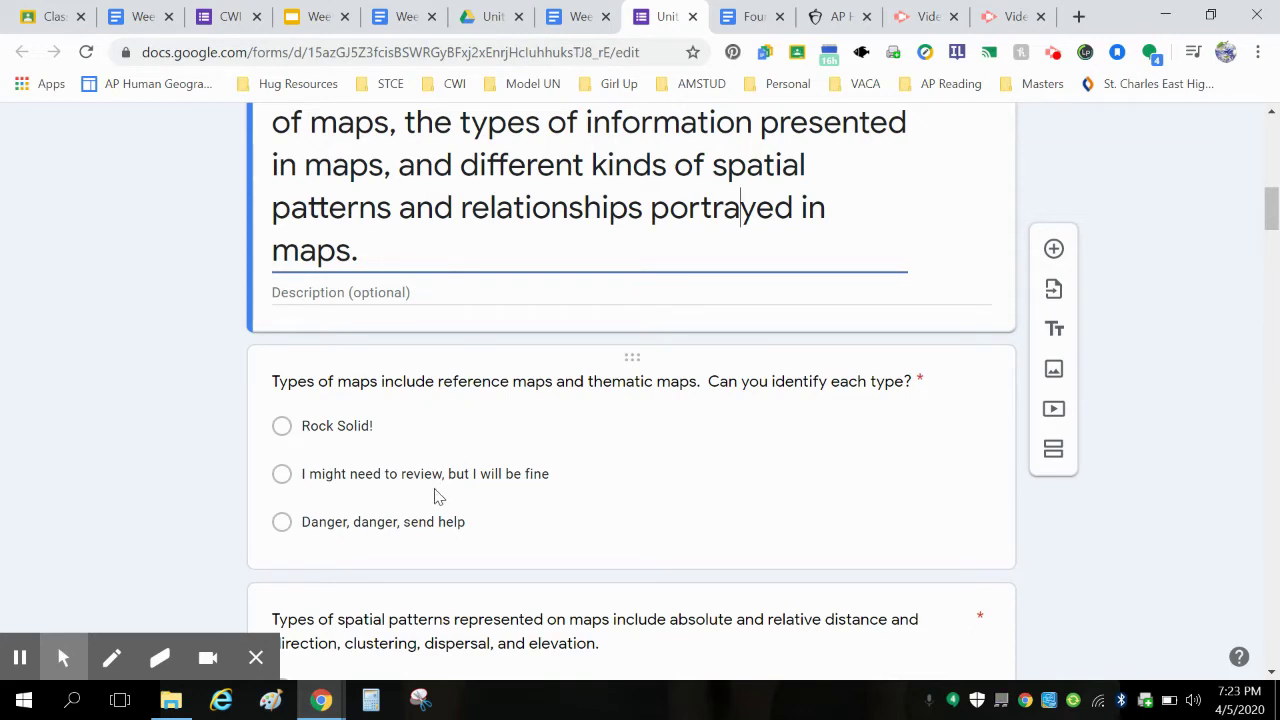
pyautogui.scroll(-1, 437, 496)
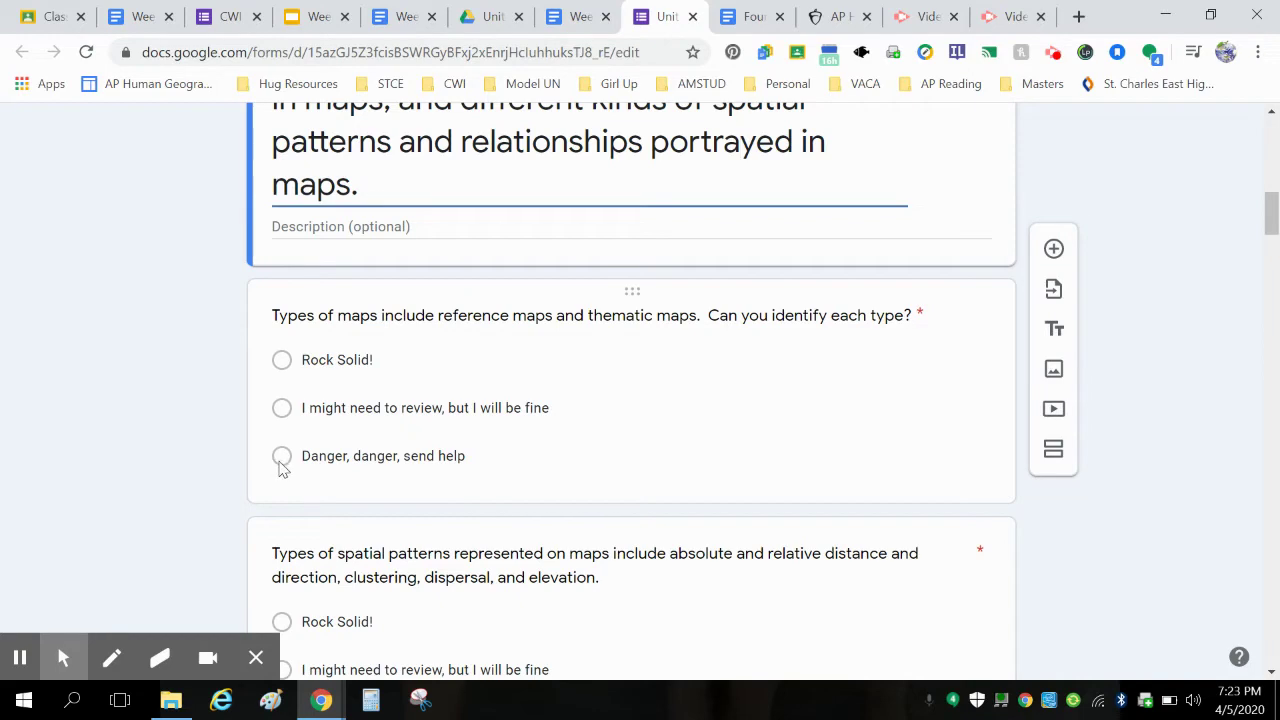
pyautogui.scroll(-2, 491, 477)
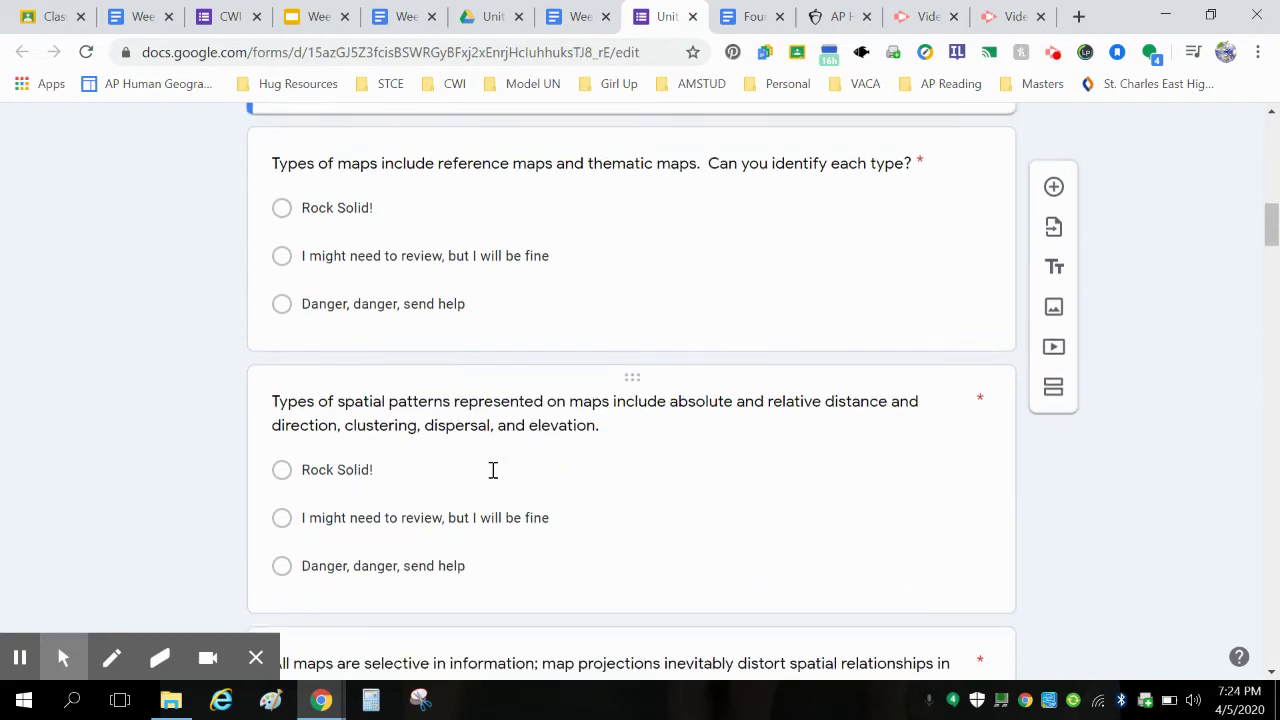
pyautogui.scroll(-1, 491, 477)
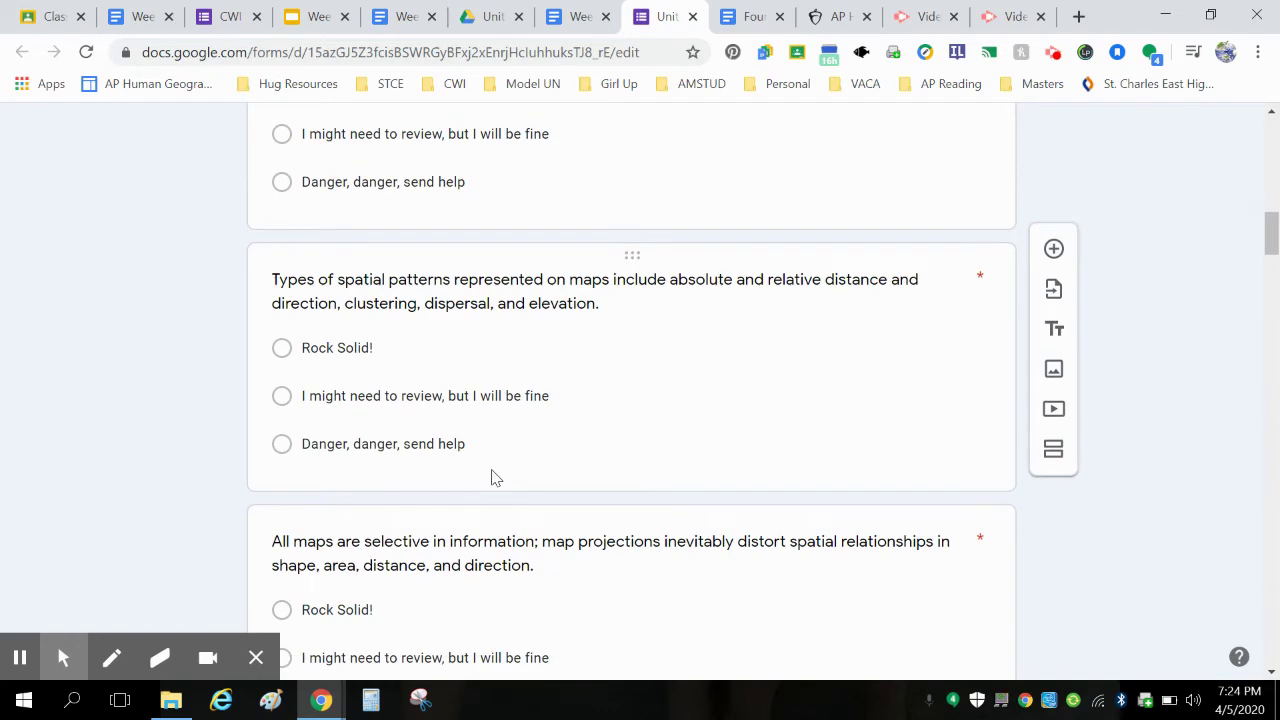
# Compare the Topic 1.1 title with the essential knowledge statements on map types and spatial patterns
pyautogui.scroll(5, 456, 524)
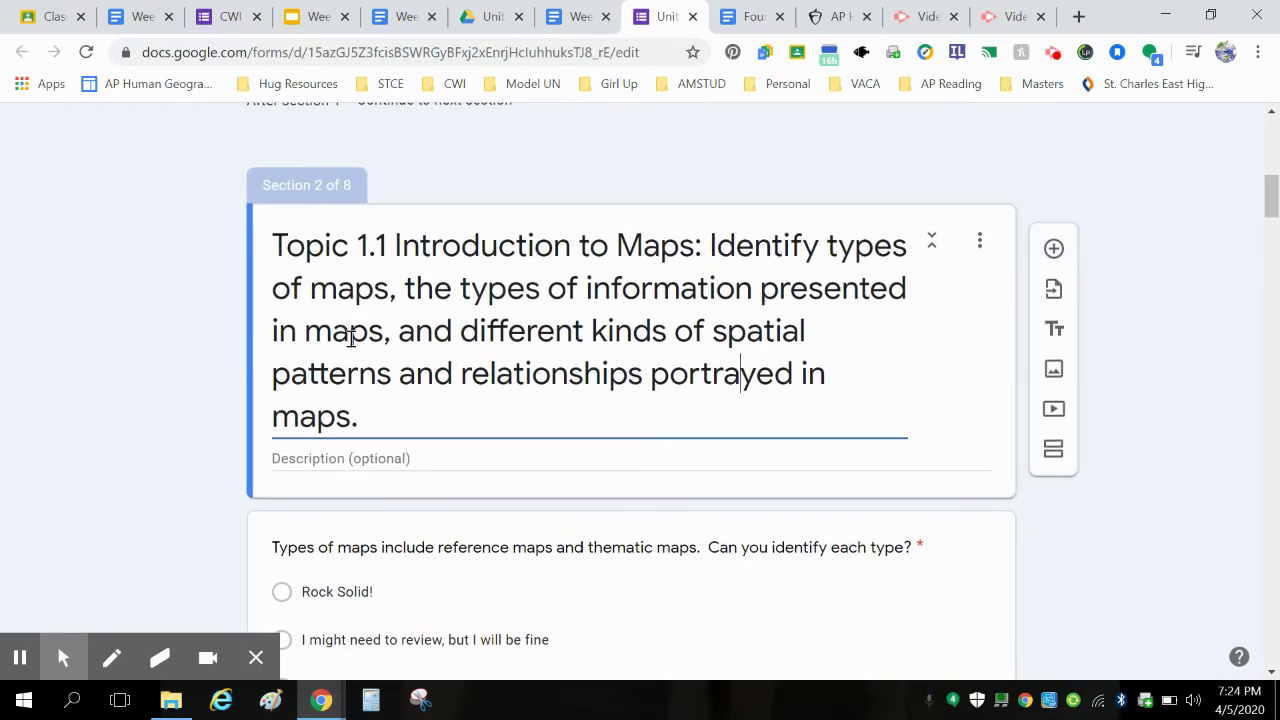
pyautogui.scroll(-4, 578, 398)
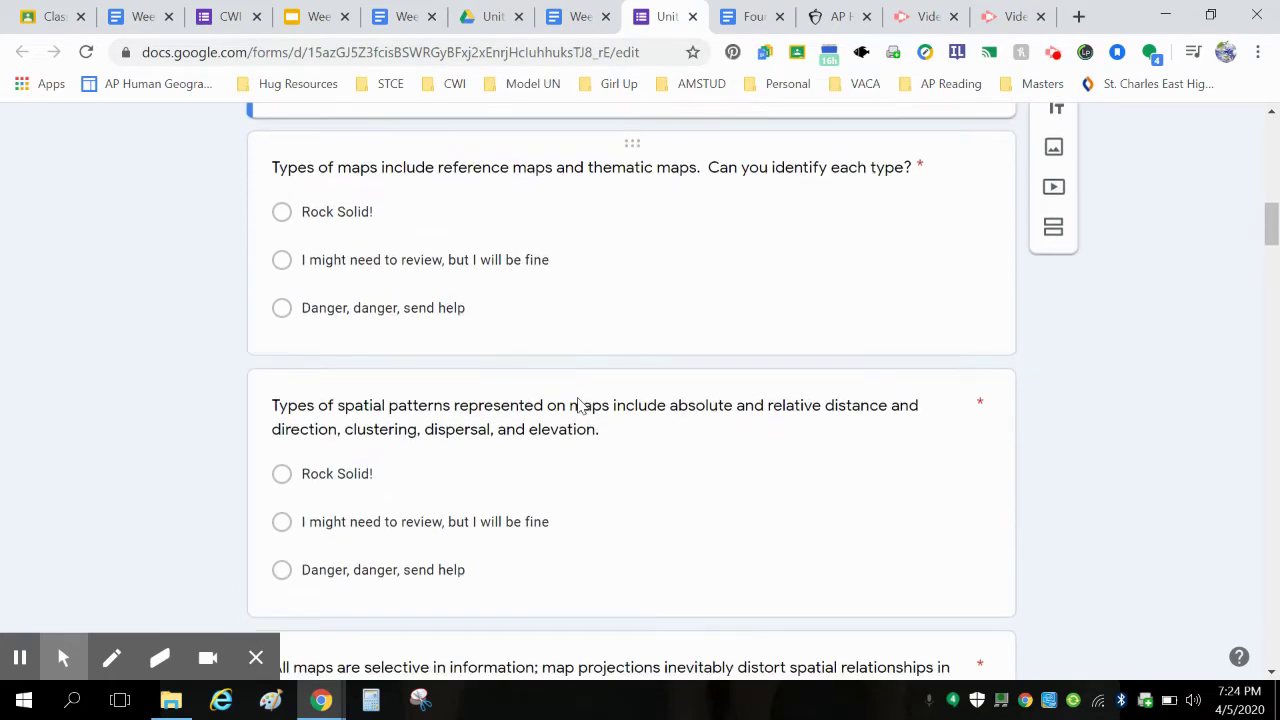
pyautogui.scroll(1, 747, 142)
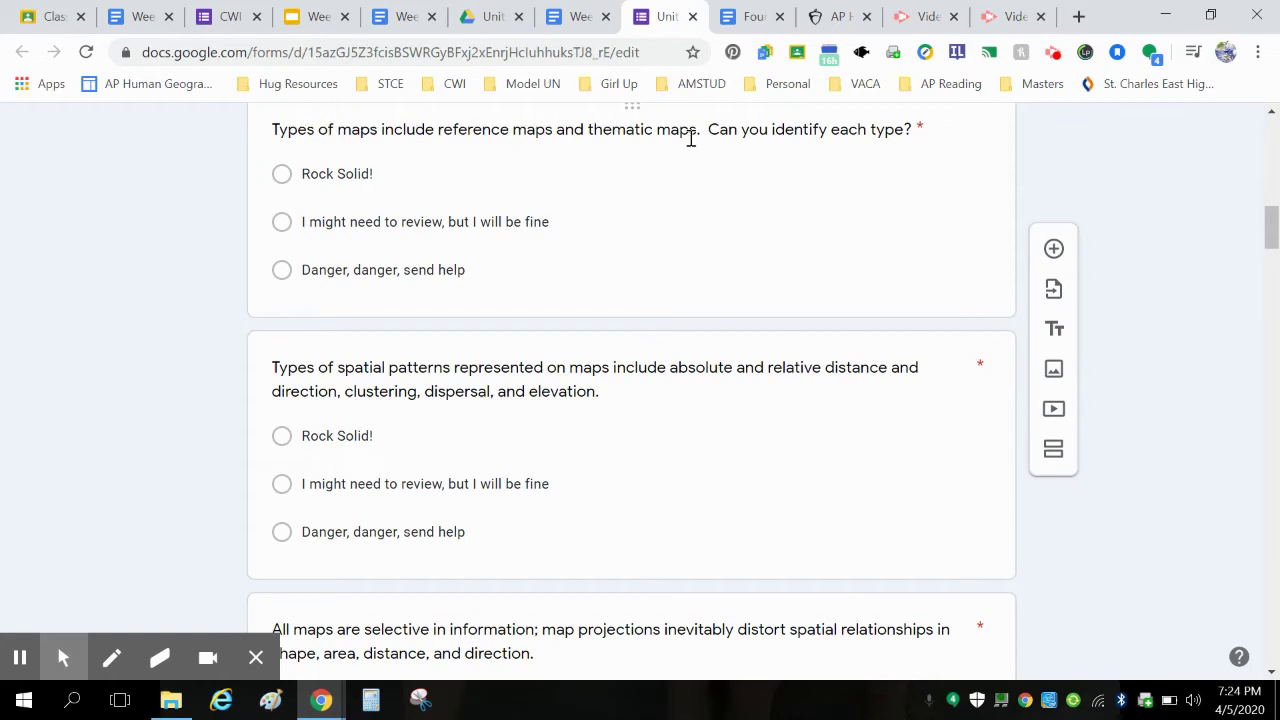
pyautogui.scroll(-1, 634, 452)
pyautogui.scroll(-1, 634, 452)
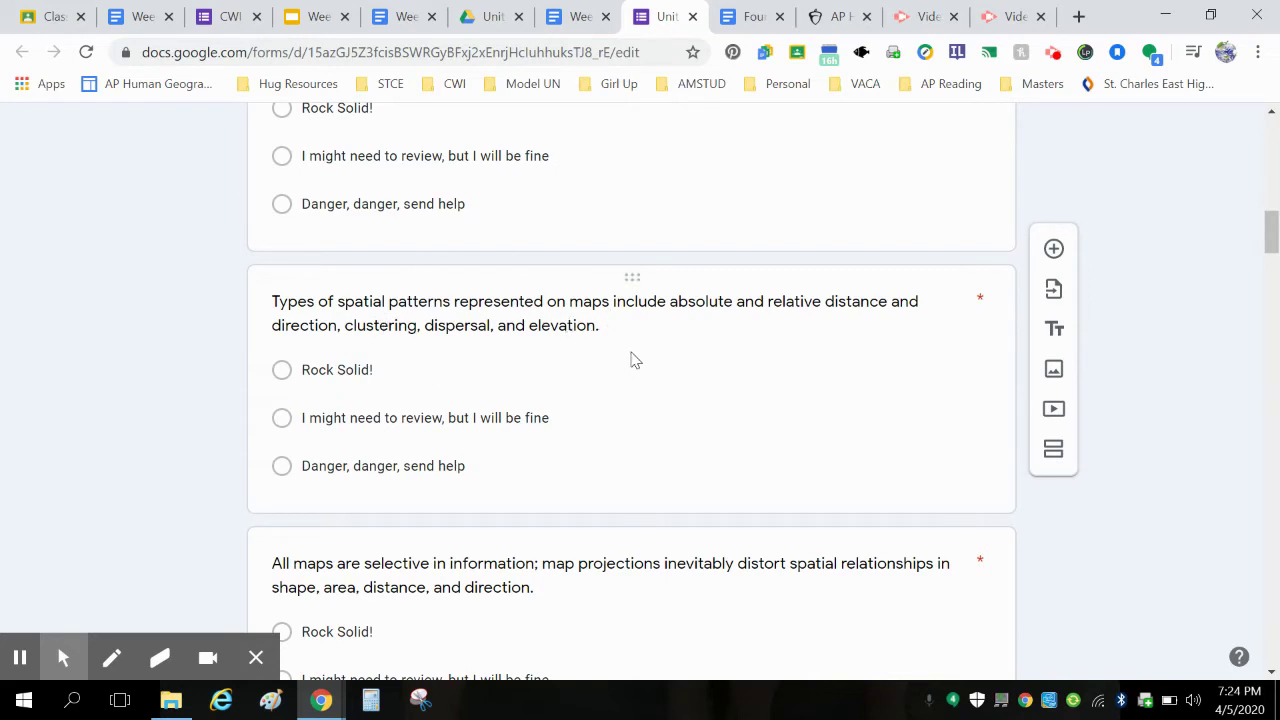
# Select the Topic 1.1 questions on spatial patterns, map types and map projections to point them out
pyautogui.click(716, 302)
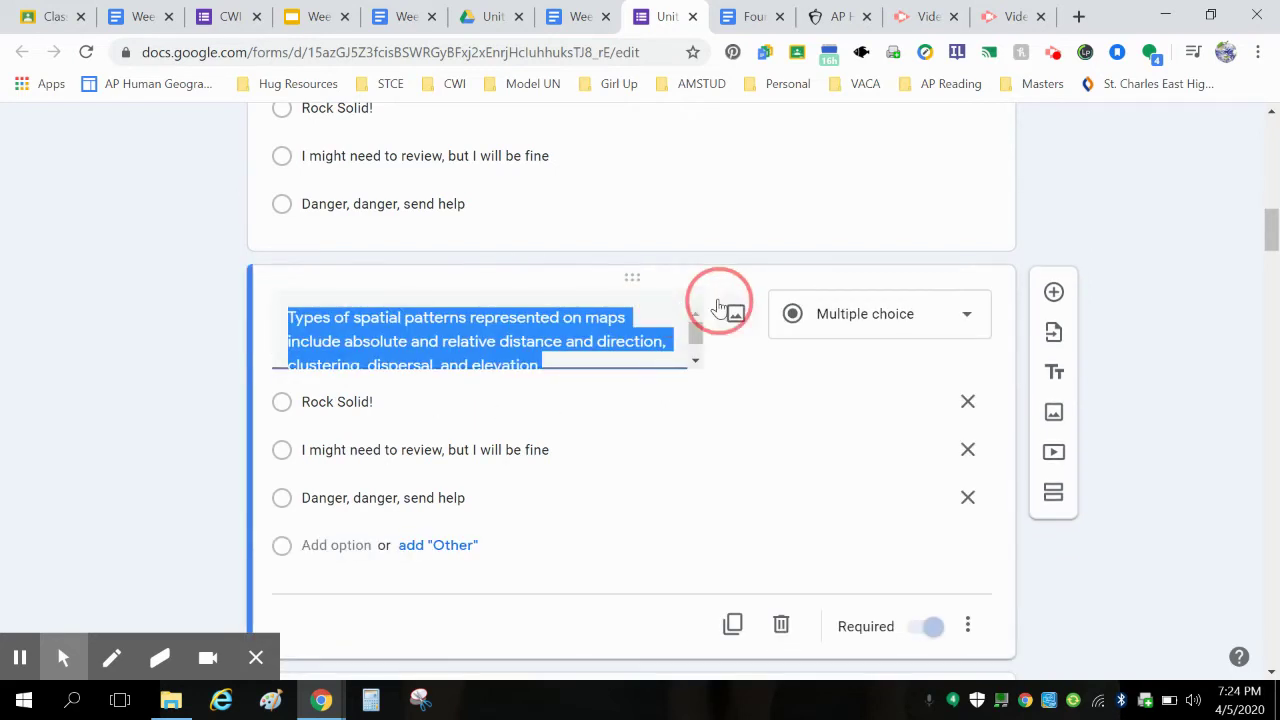
pyautogui.click(774, 446)
pyautogui.click(751, 205)
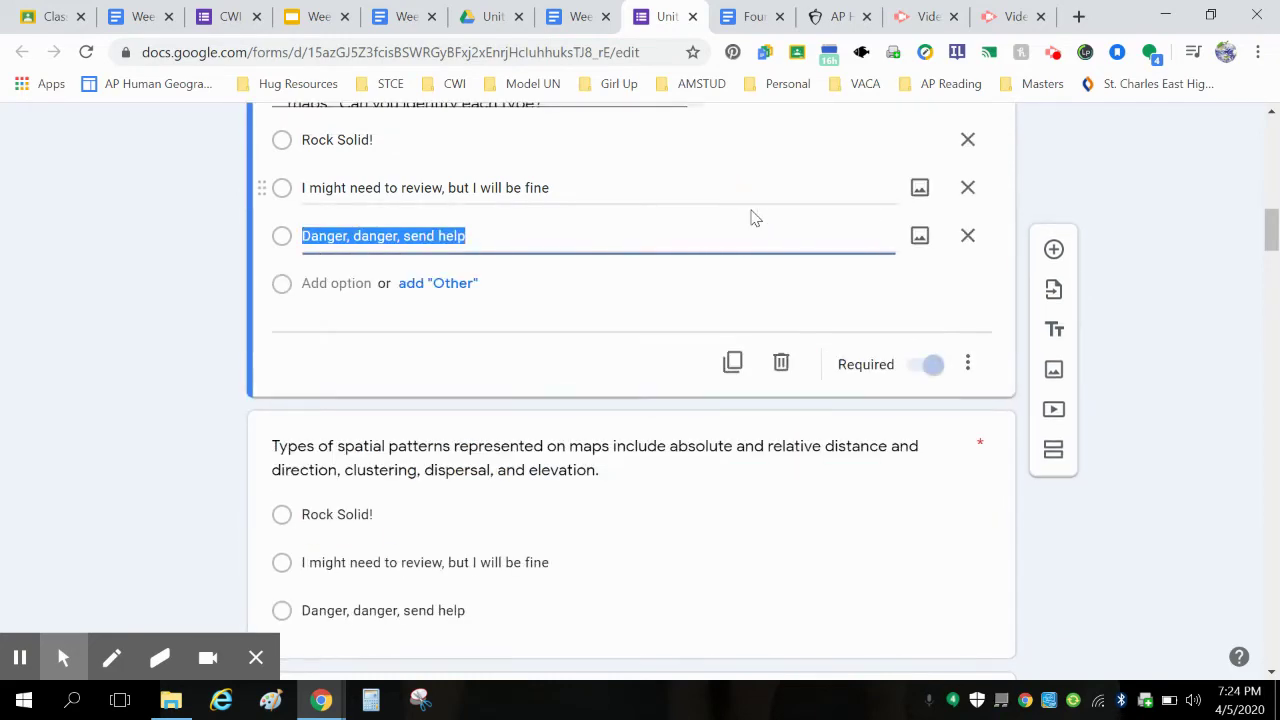
pyautogui.scroll(-2, 706, 421)
pyautogui.click(707, 415)
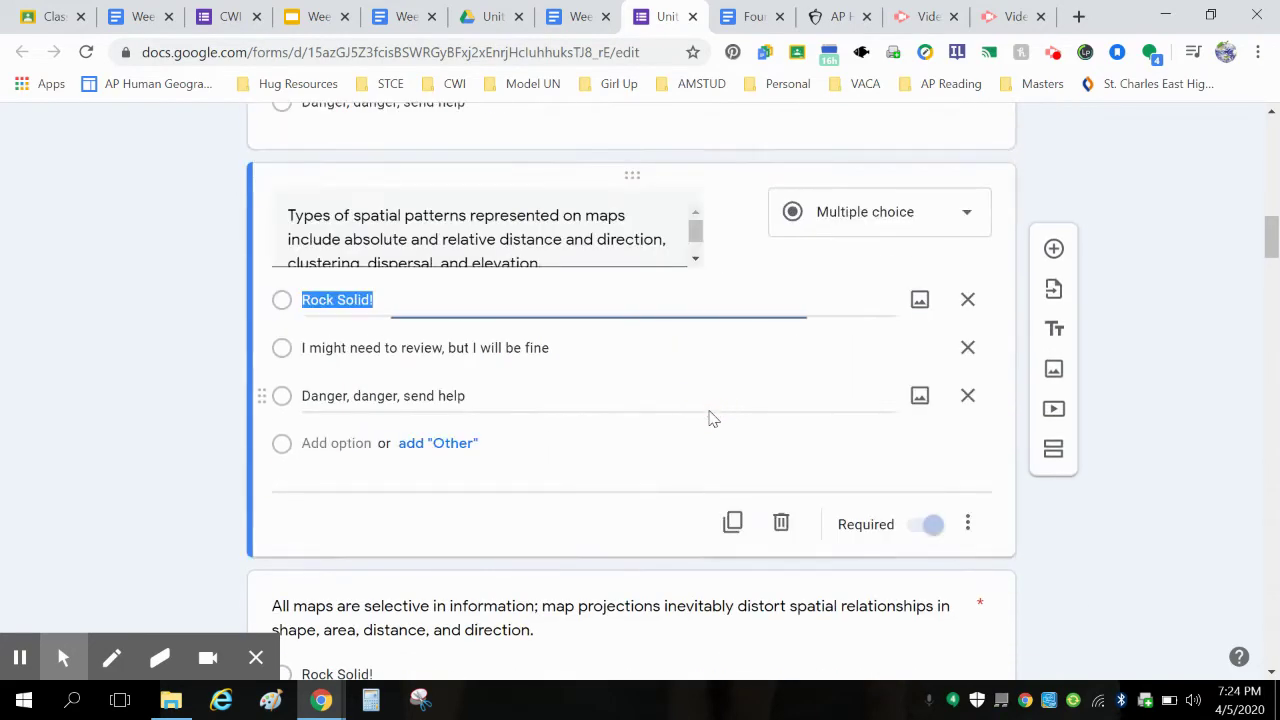
pyautogui.click(1143, 331)
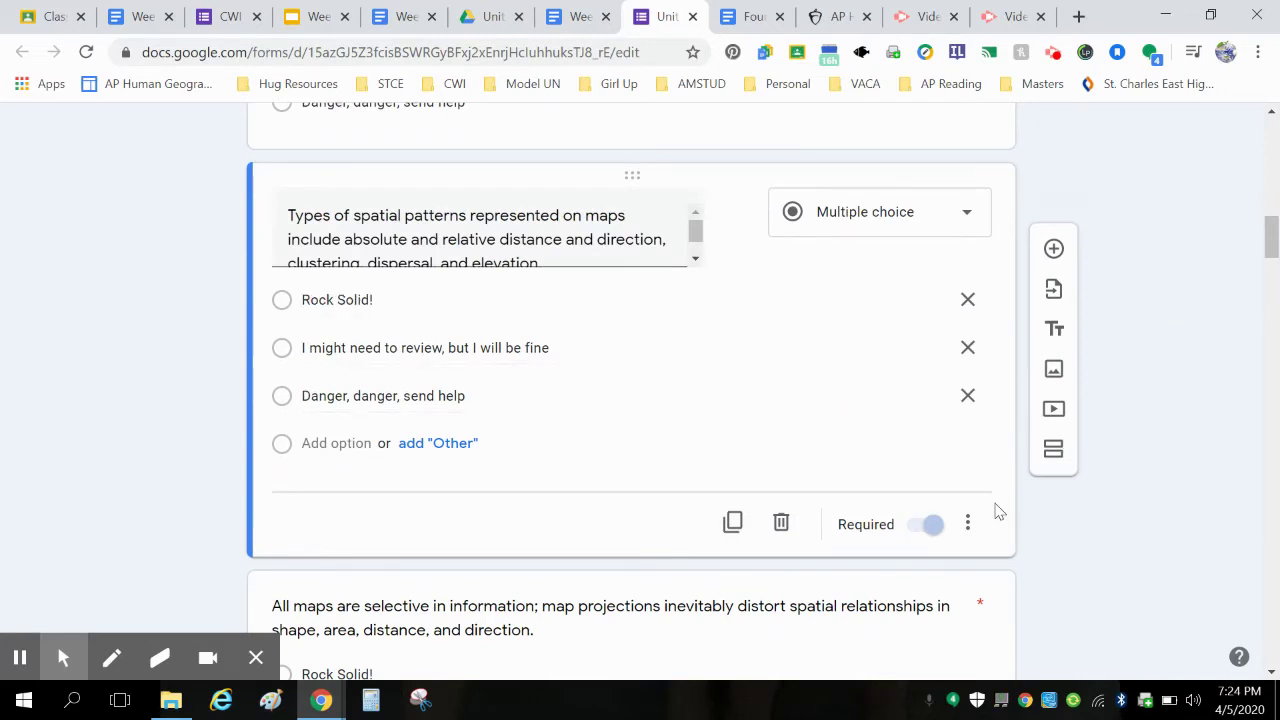
pyautogui.click(893, 662)
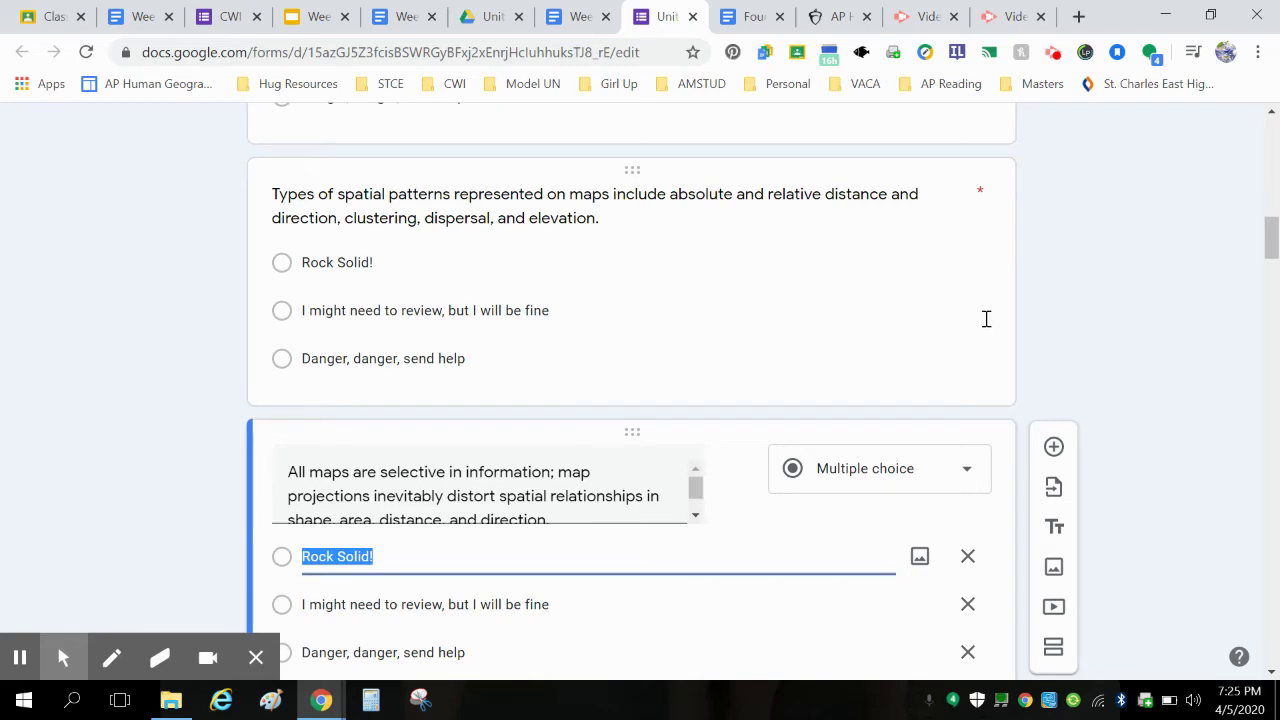
# Revisit the Topic 1.1 title, review its questions through the map projections one, and go on to the Topic 1.2 Geographic Data section
pyautogui.scroll(5, 995, 328)
pyautogui.click(869, 257)
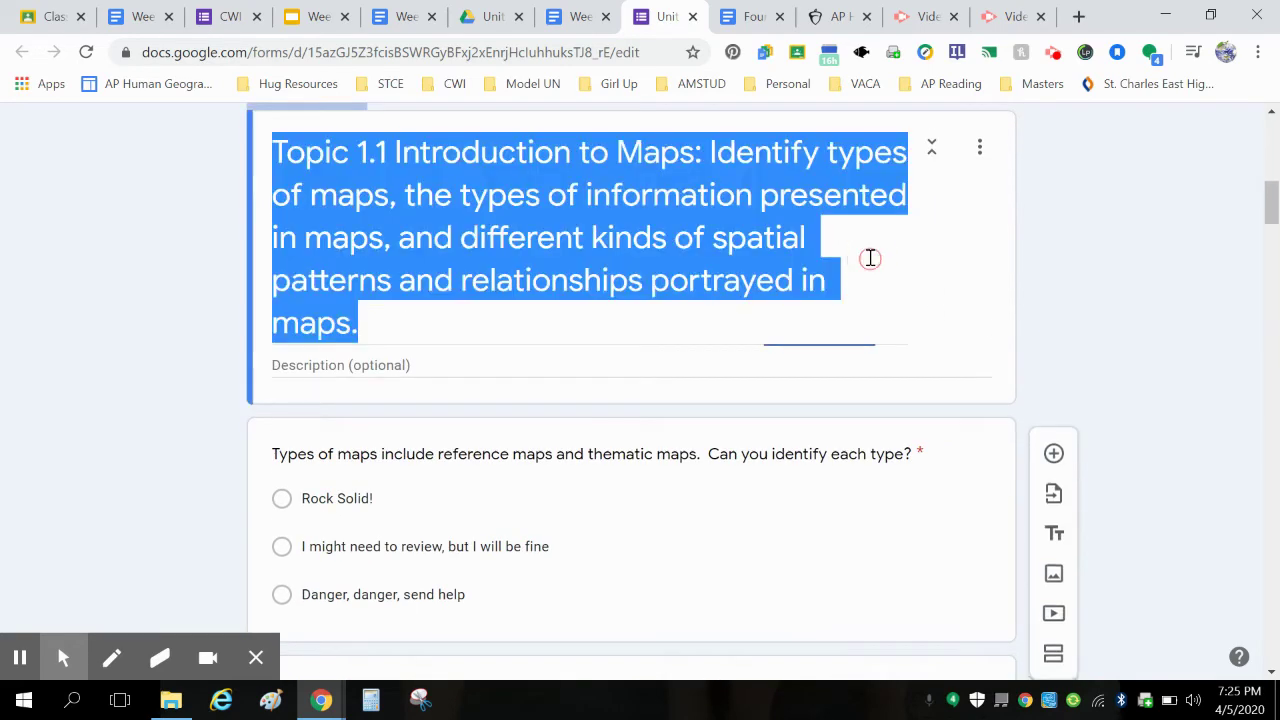
pyautogui.scroll(-5, 1129, 337)
pyautogui.scroll(-1, 1130, 342)
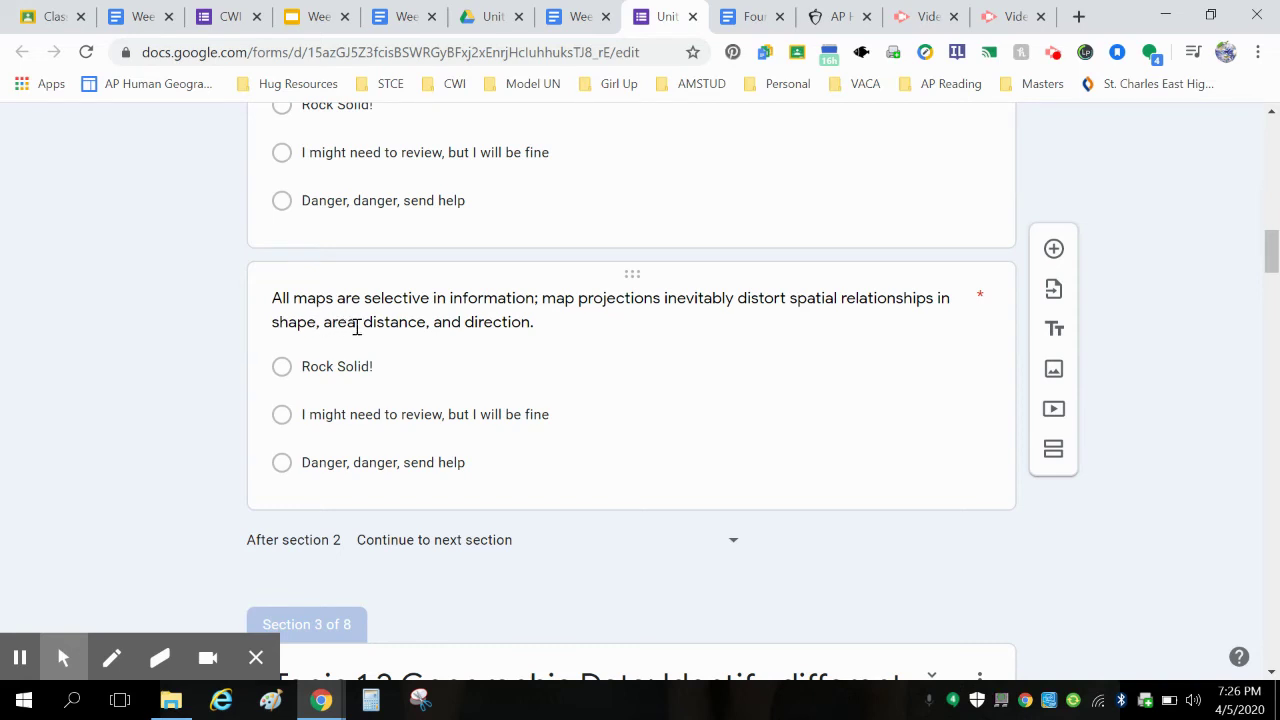
pyautogui.scroll(-4, 357, 327)
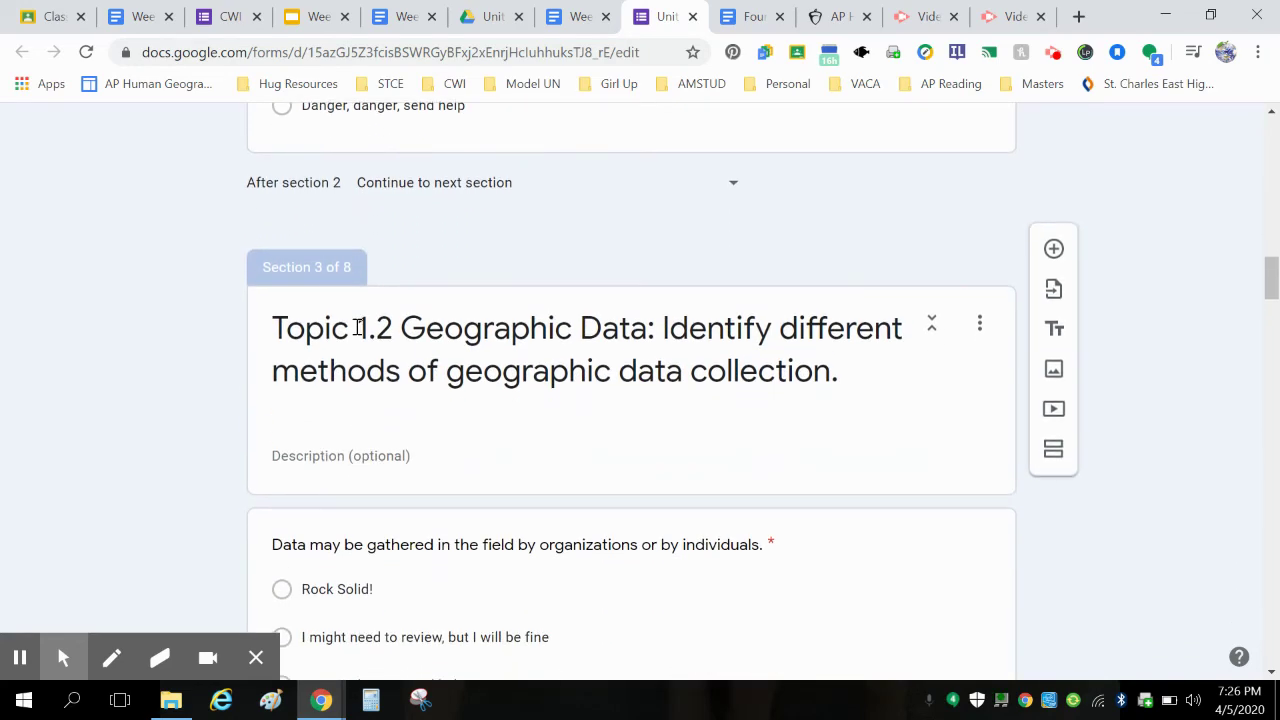
# Examine the Topic 1.2 statements on field data gathering and geospatial technologies with their confidence-level choices, and return to the Topic 1.1 questions
pyautogui.scroll(-4, 357, 327)
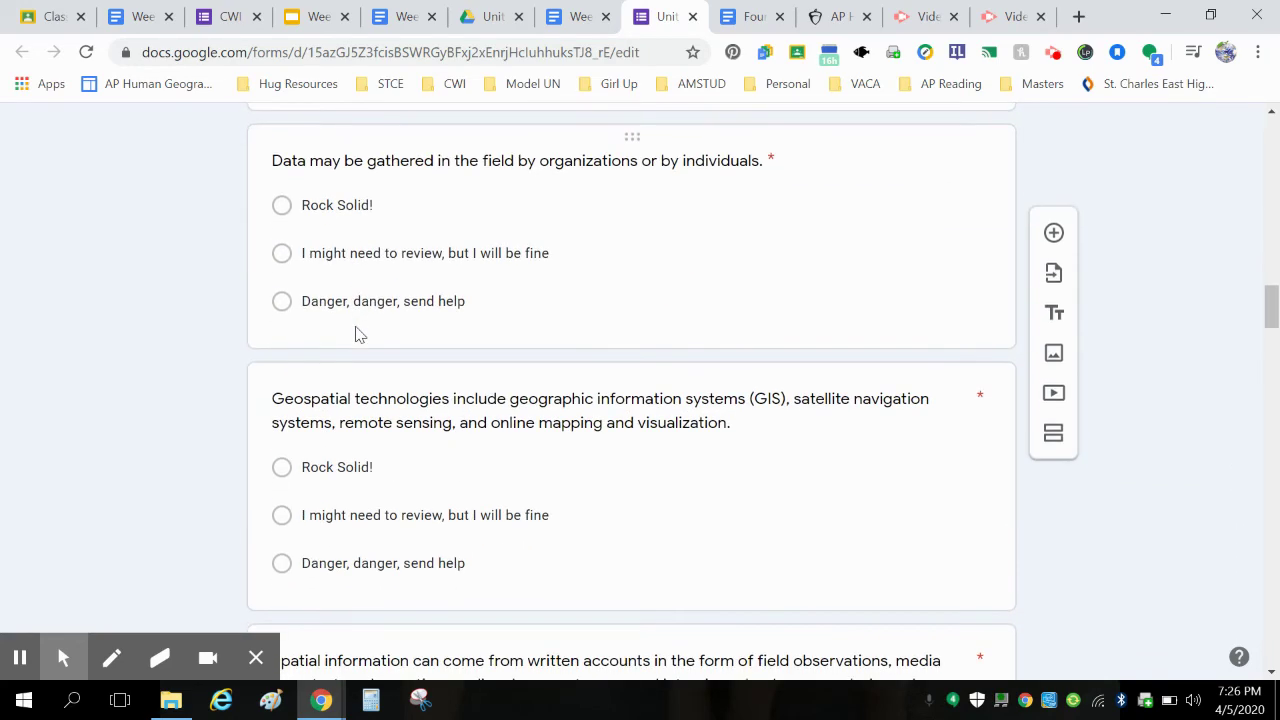
pyautogui.scroll(1, 357, 334)
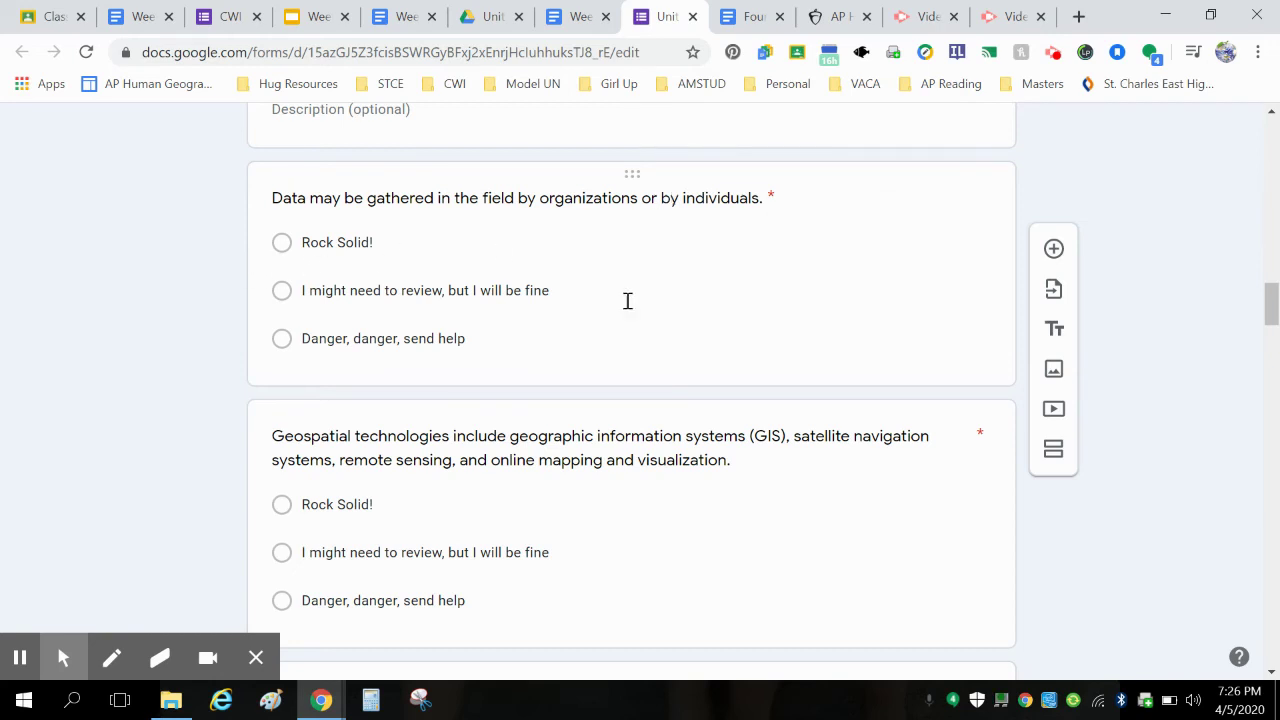
pyautogui.scroll(-1, 657, 331)
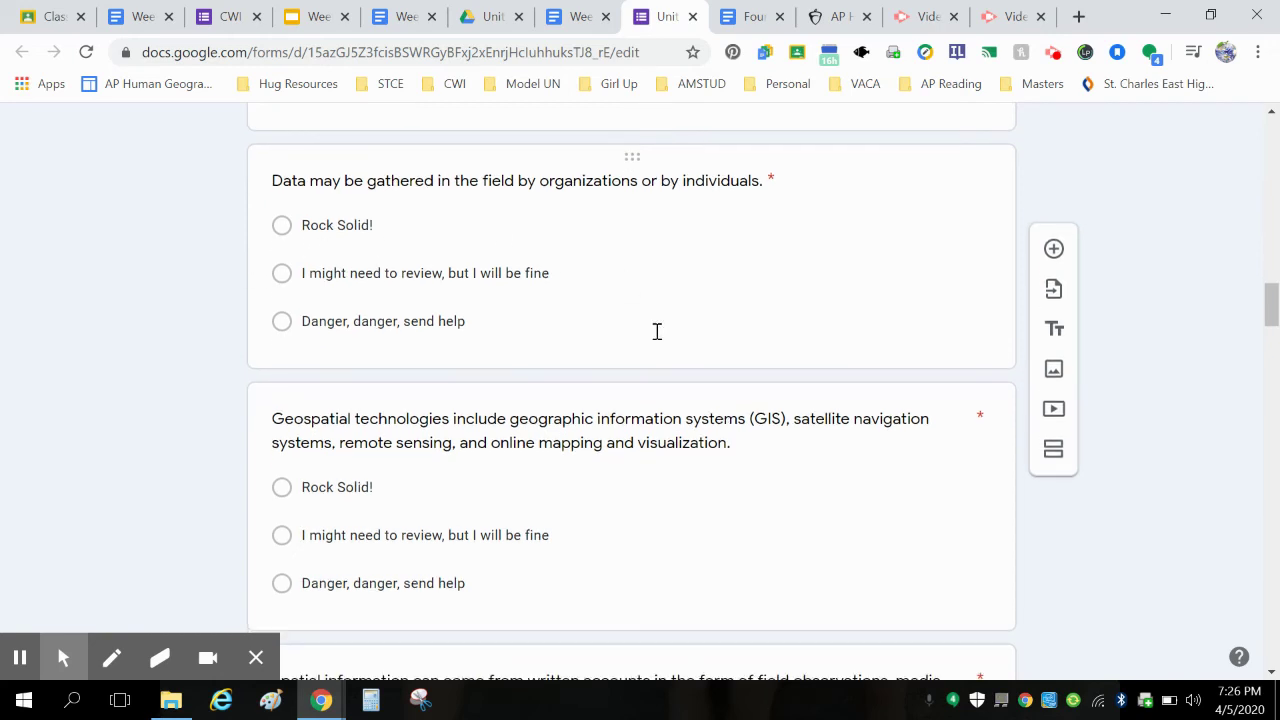
pyautogui.scroll(1, 657, 331)
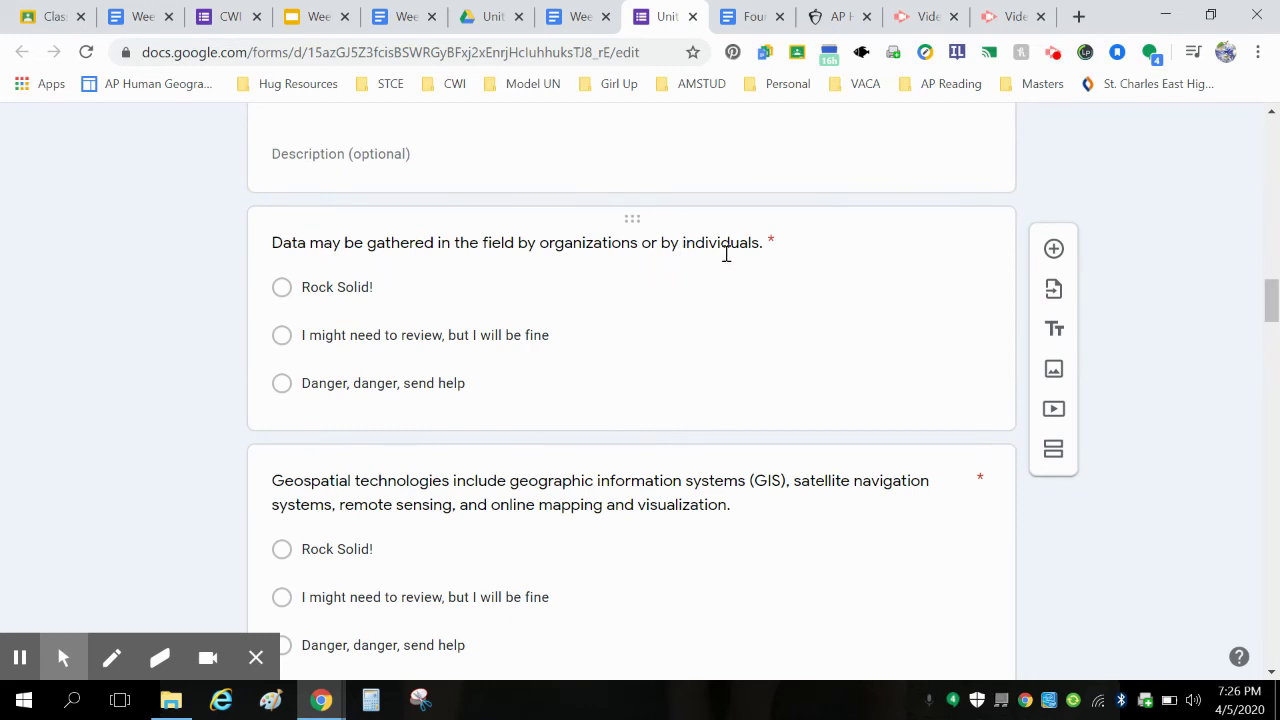
pyautogui.scroll(-1, 700, 400)
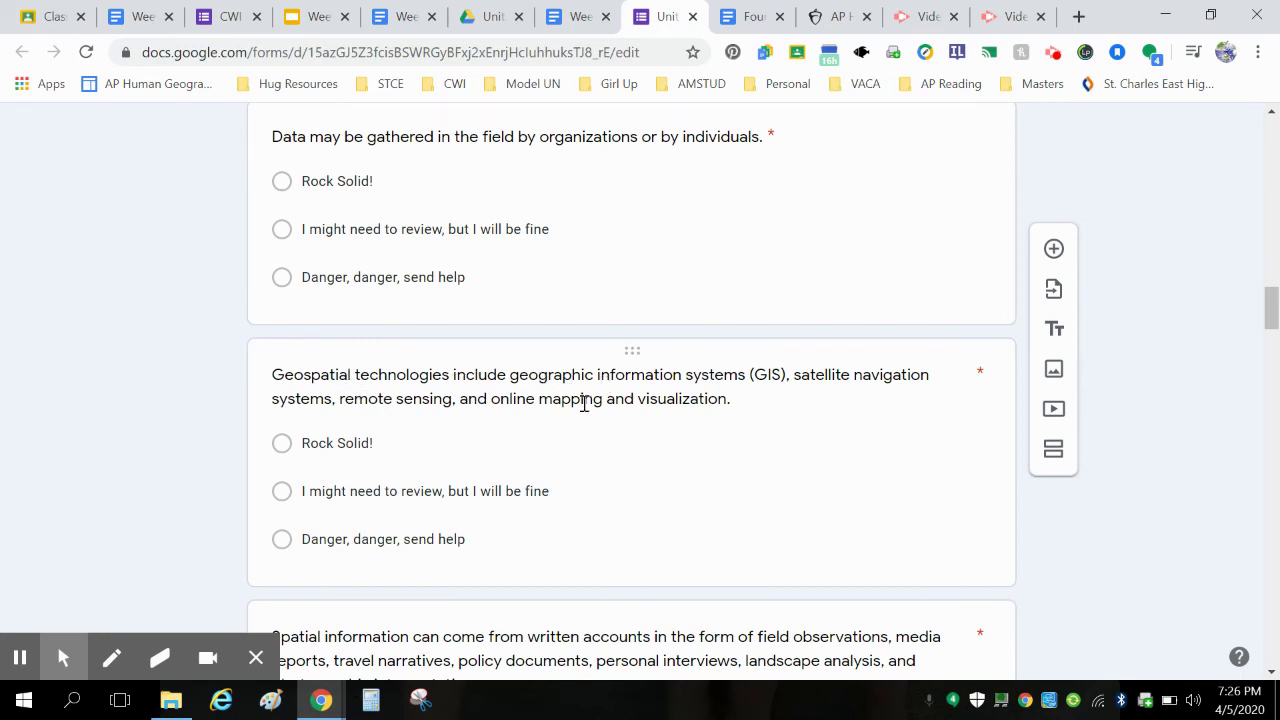
pyautogui.scroll(1, 862, 352)
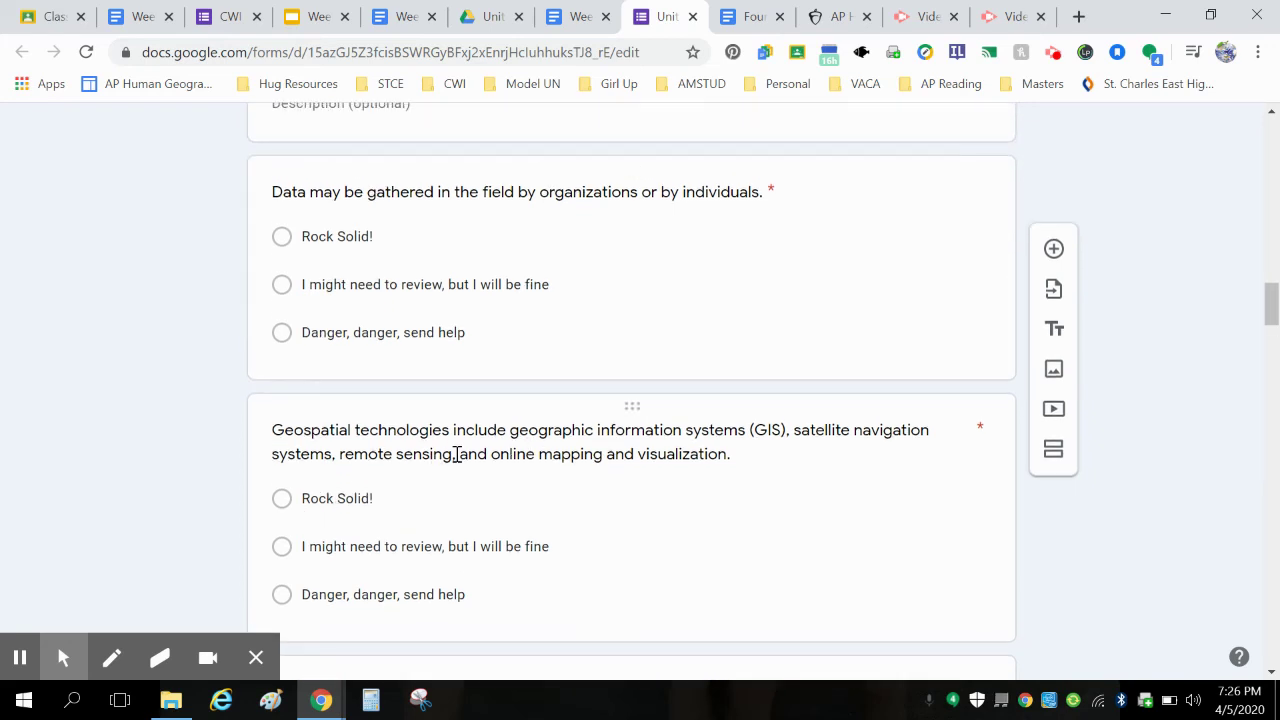
pyautogui.scroll(-1, 400, 537)
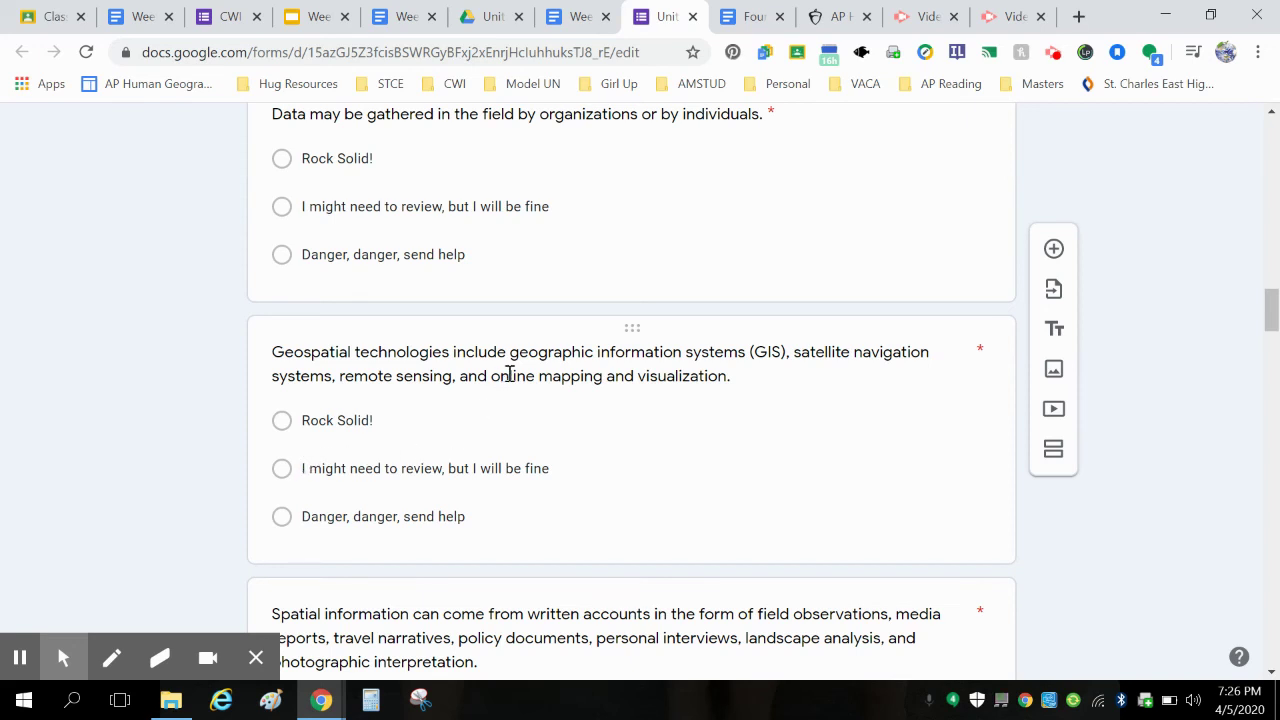
pyautogui.scroll(1, 509, 374)
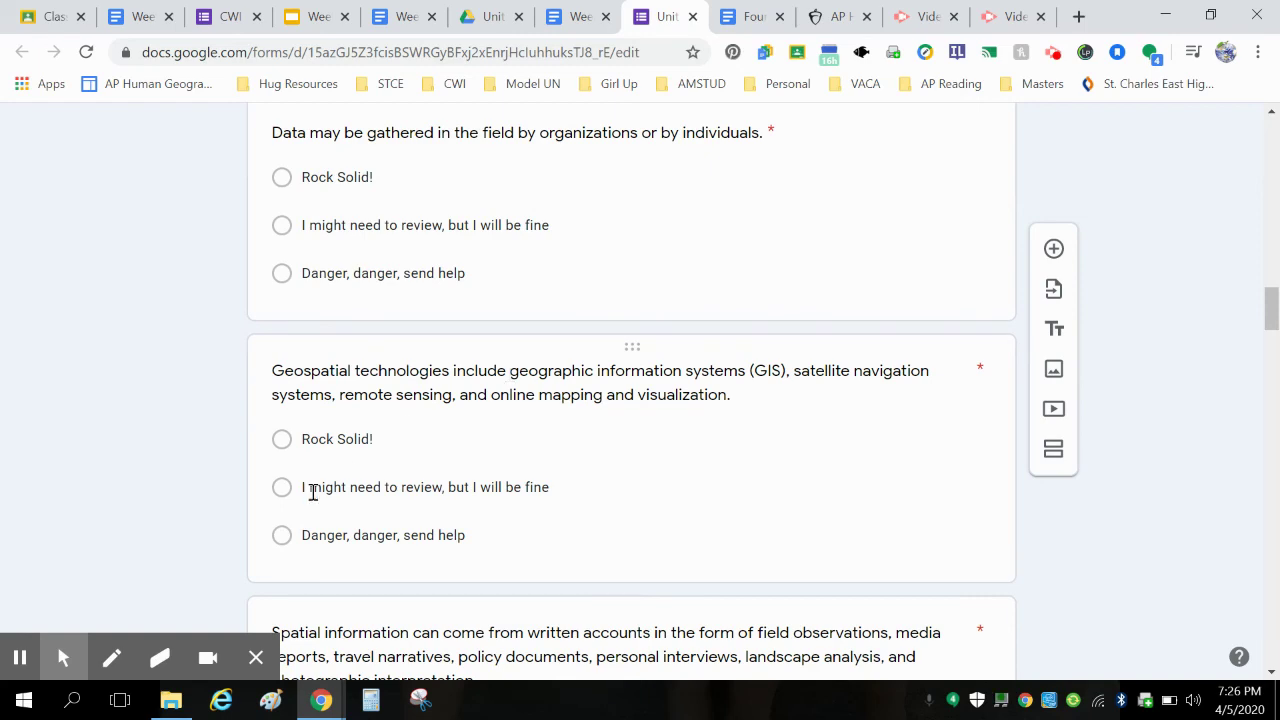
pyautogui.scroll(6, 567, 527)
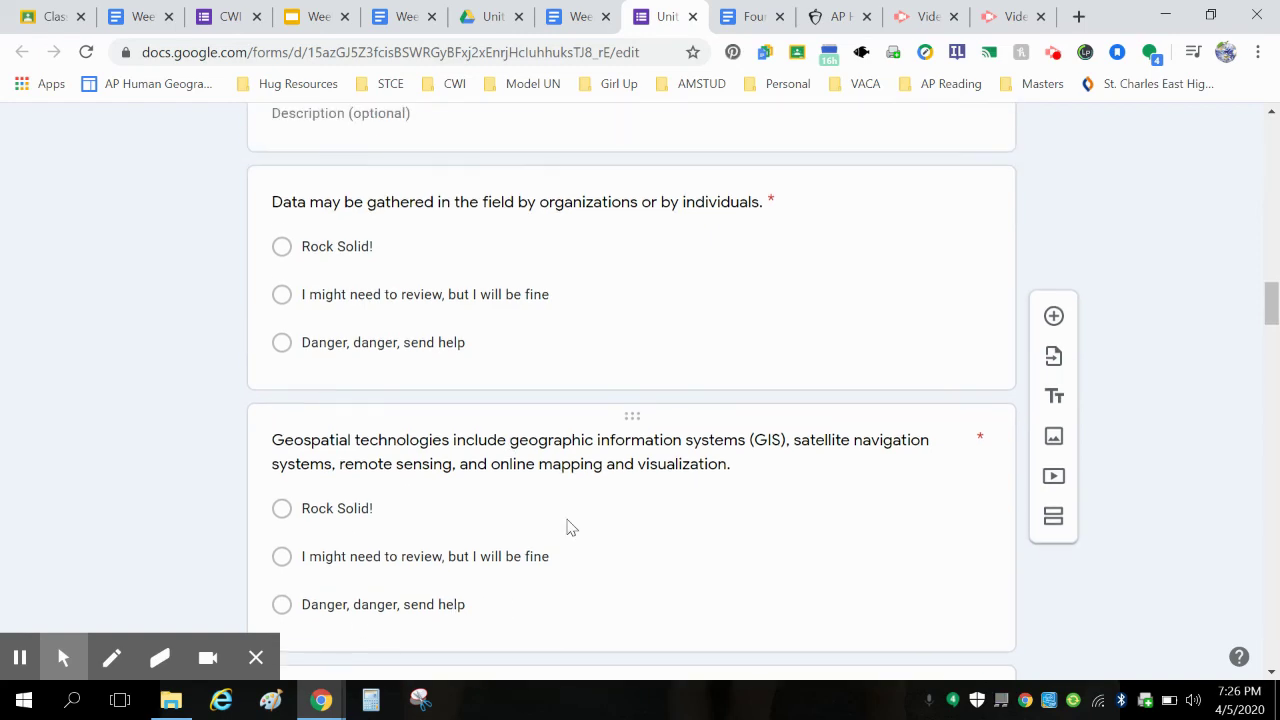
pyautogui.scroll(15, 567, 519)
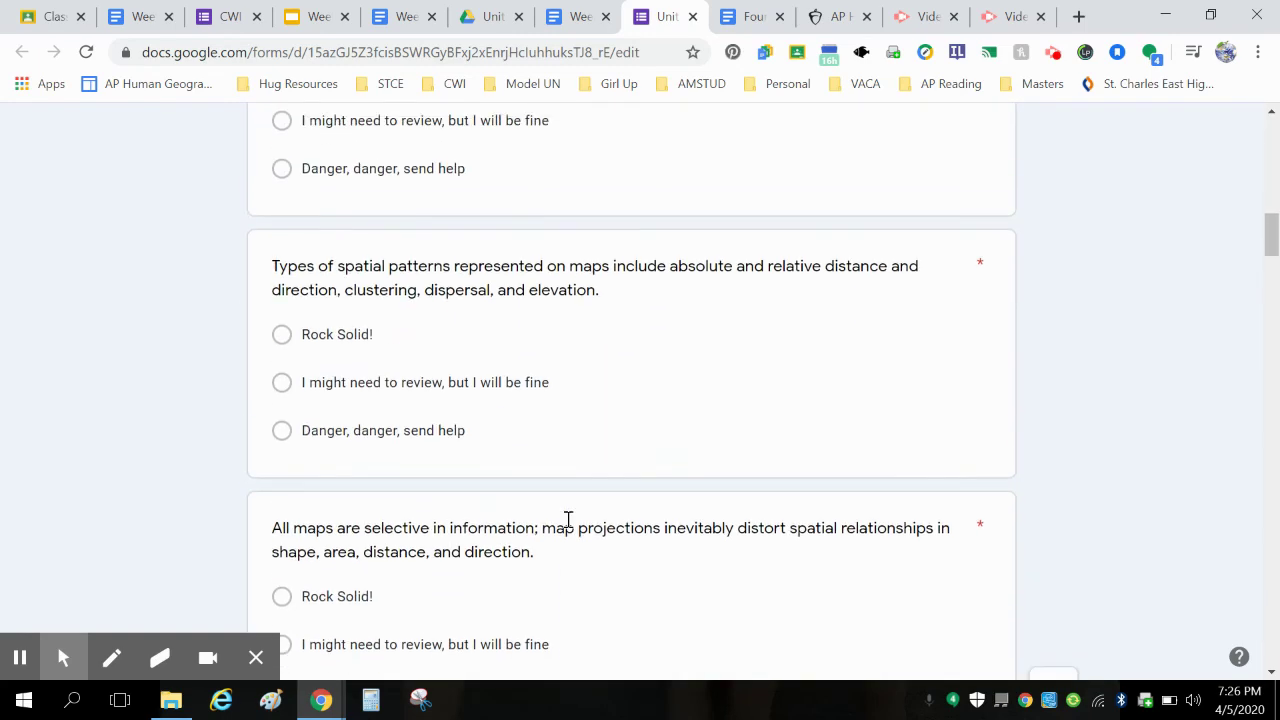